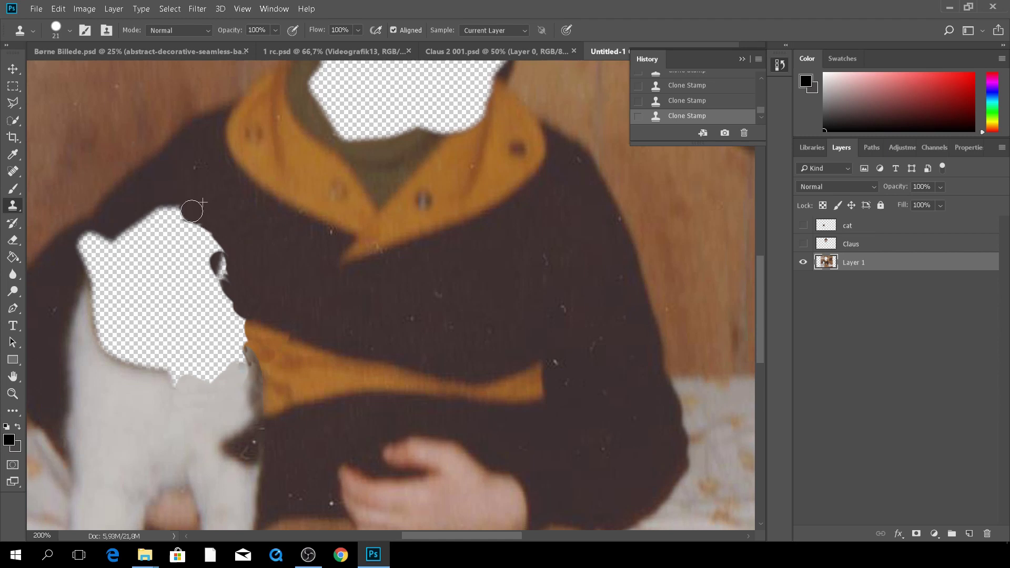
- Clone jacket texture into the upper edge of the cat's head cutout
key("ctrl+minus")
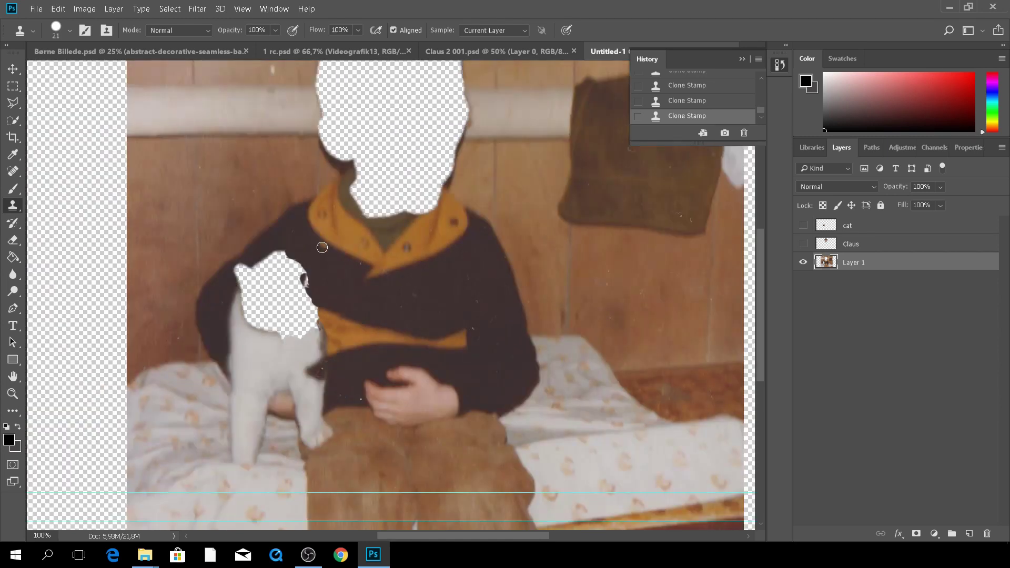
scroll(387, 219, "up", 3)
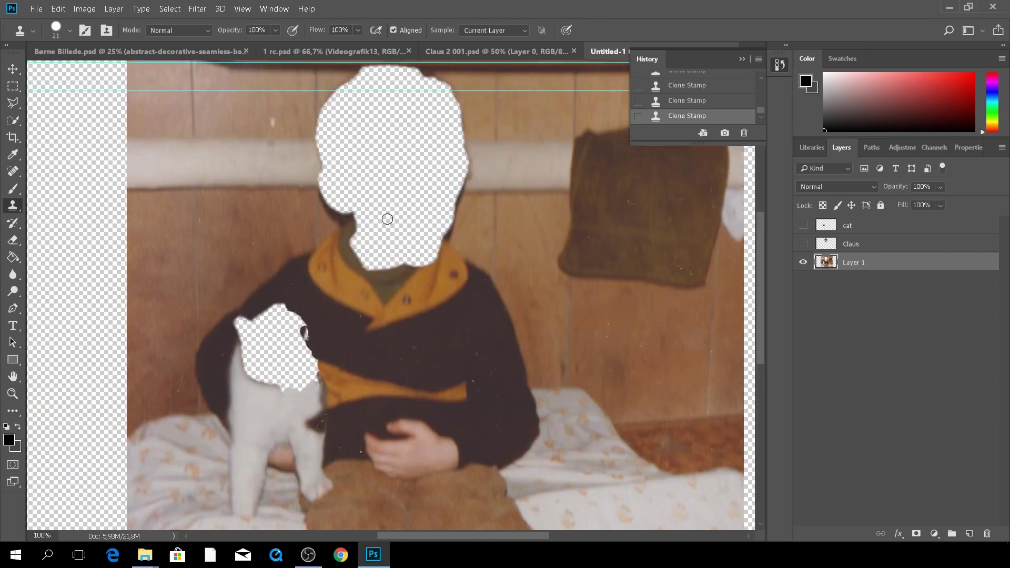
scroll(388, 219, "down", 3)
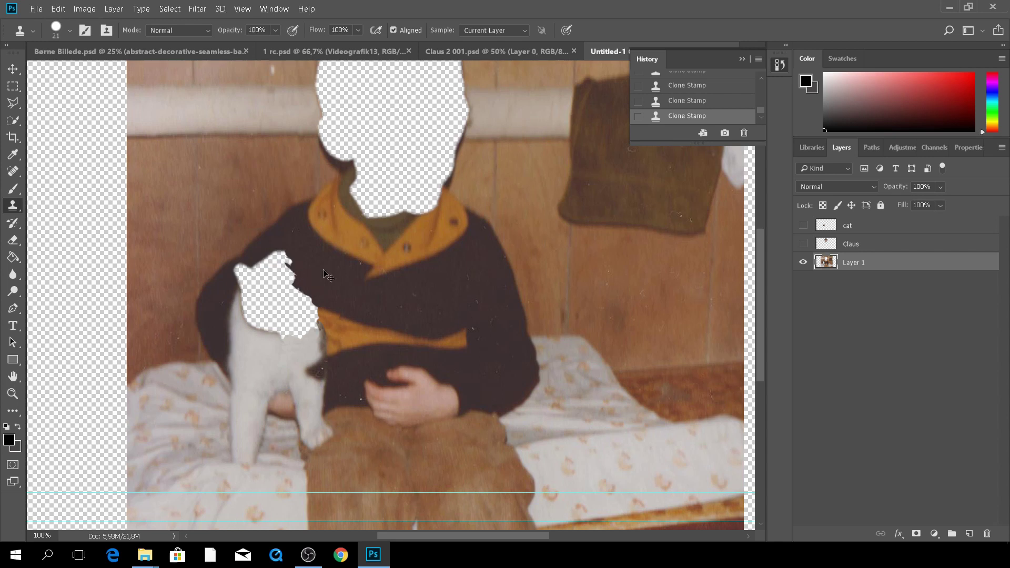
scroll(323, 273, "down", 2)
scroll(324, 274, "up", 5)
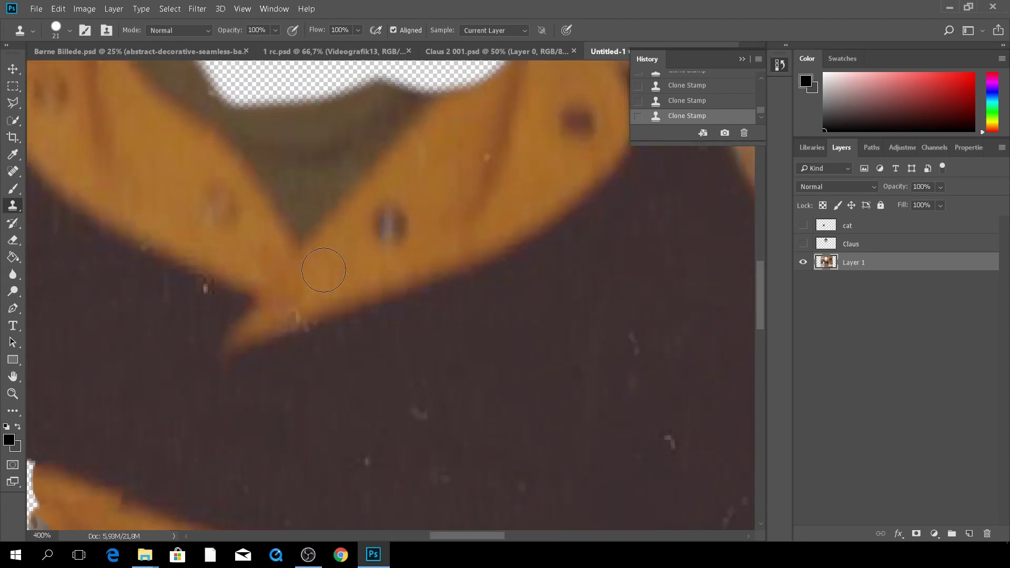
left_click_drag(318, 270, 668, 339)
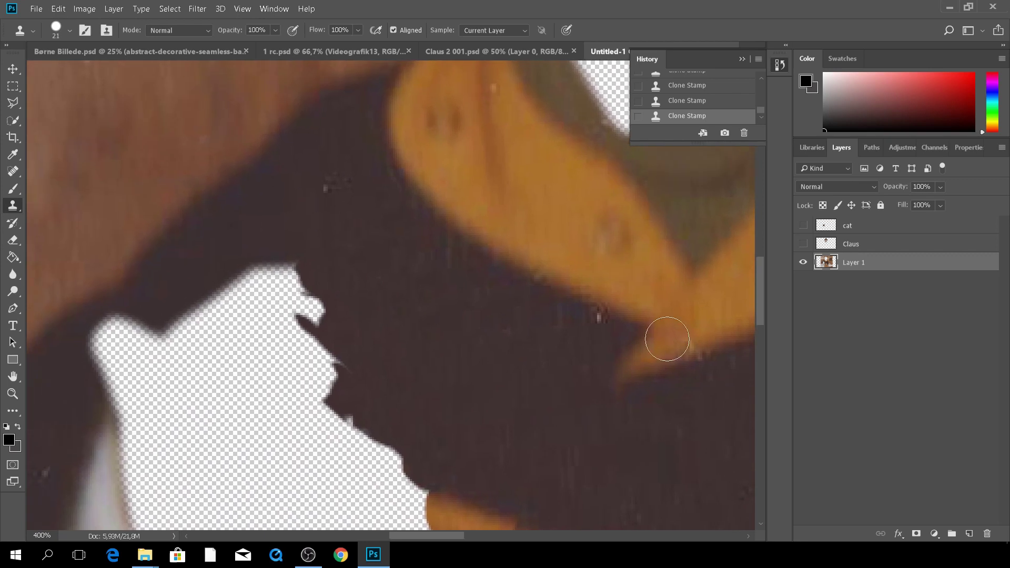
mouse_move(326, 323)
left_mouse_down()
mouse_move(286, 277)
mouse_move(314, 283)
mouse_move(290, 264)
mouse_move(238, 278)
mouse_move(322, 287)
mouse_move(241, 286)
mouse_move(345, 356)
mouse_move(284, 316)
mouse_move(352, 370)
mouse_move(308, 386)
mouse_move(334, 374)
mouse_move(302, 357)
mouse_move(322, 343)
left_mouse_up()
- Fill the remaining cutout notches with cloned orange band, dark fabric and white fur
scroll(368, 354, "down", 3)
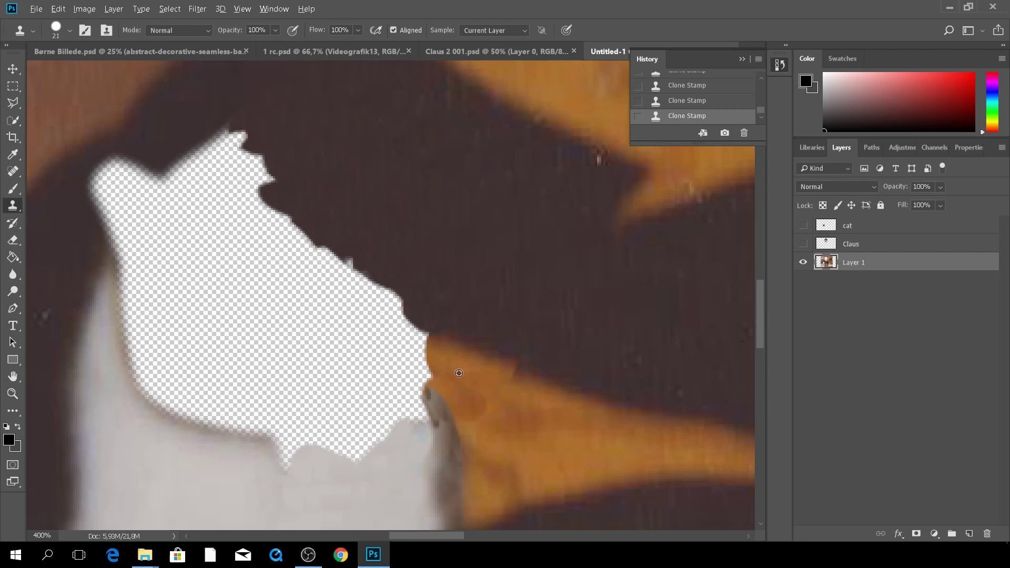
mouse_move(459, 373)
left_mouse_down()
mouse_move(386, 344)
mouse_move(443, 350)
mouse_move(387, 322)
left_mouse_up()
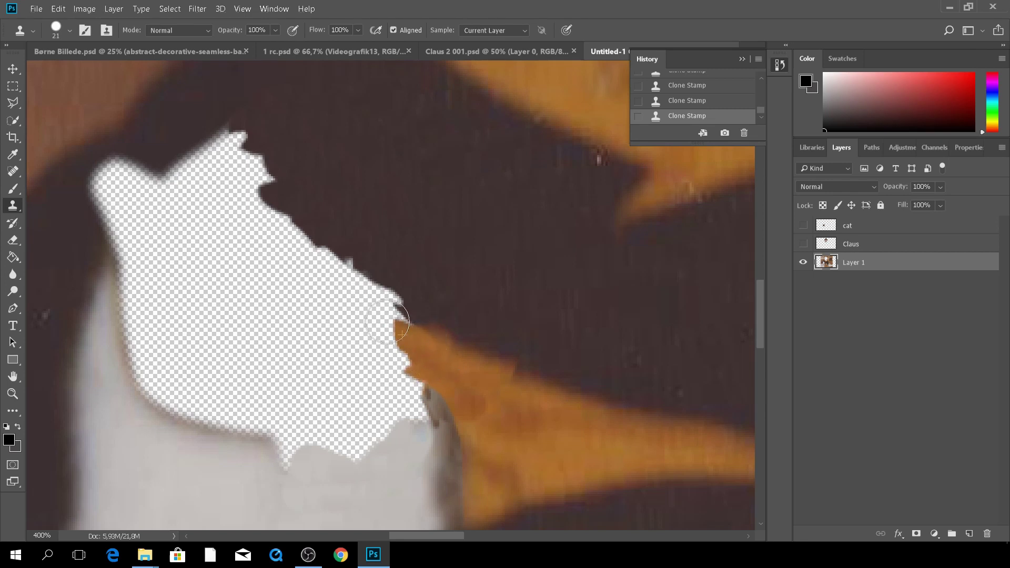
left_click_drag(458, 361, 383, 321)
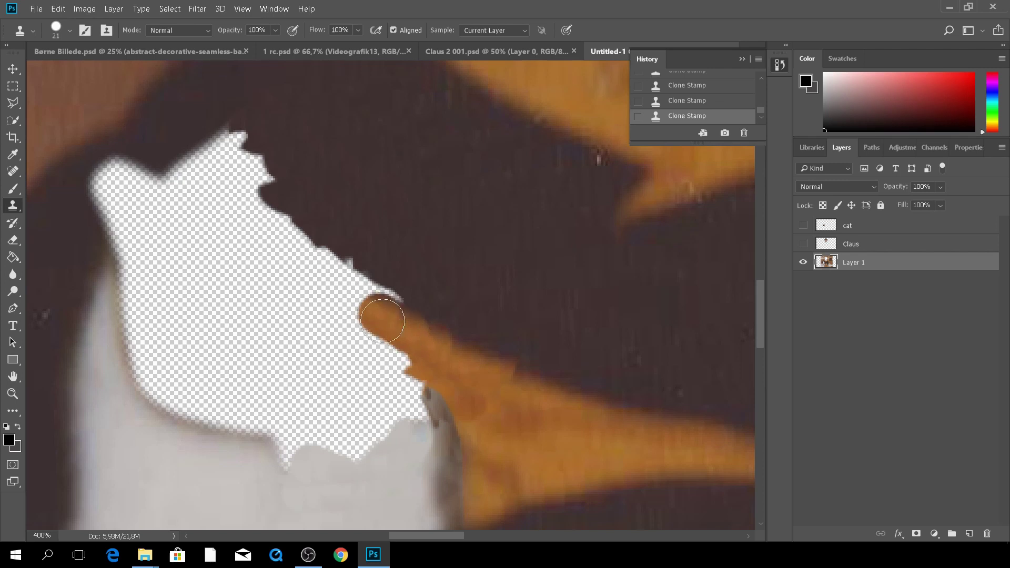
mouse_move(431, 349)
left_mouse_down()
mouse_move(417, 354)
mouse_move(392, 334)
left_mouse_up()
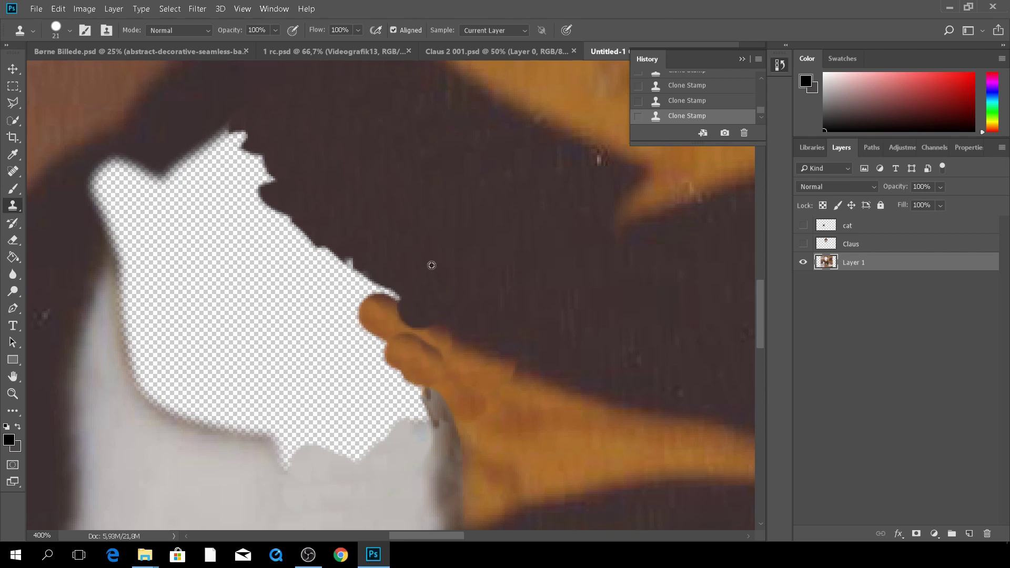
mouse_move(412, 289)
left_mouse_down()
mouse_move(369, 269)
mouse_move(407, 249)
mouse_move(342, 248)
left_mouse_up()
scroll(158, 389, "down", 2)
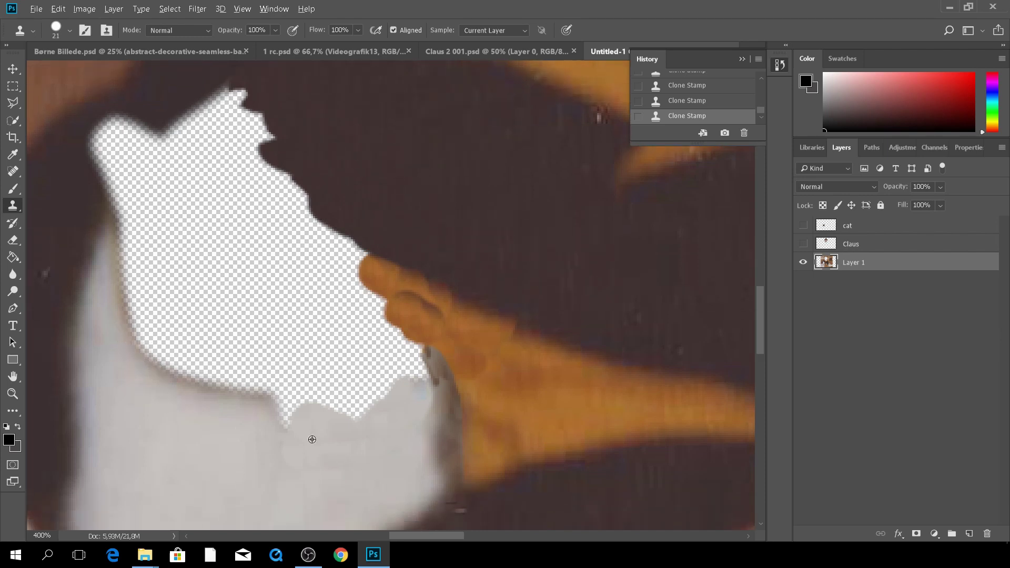
mouse_move(303, 429)
left_mouse_down()
mouse_move(300, 397)
mouse_move(326, 433)
mouse_move(343, 420)
mouse_move(334, 392)
mouse_move(337, 439)
left_mouse_up()
key("ctrl+1")
- Clone the wall pipe and wood across most of the upper head hole
right_click(429, 247)
key("Return")
left_click_drag(406, 247, 591, 252)
left_click(566, 222, "alt")
left_click_drag(528, 223, 524, 197)
left_click(580, 224, "alt")
left_click_drag(392, 184, 402, 219)
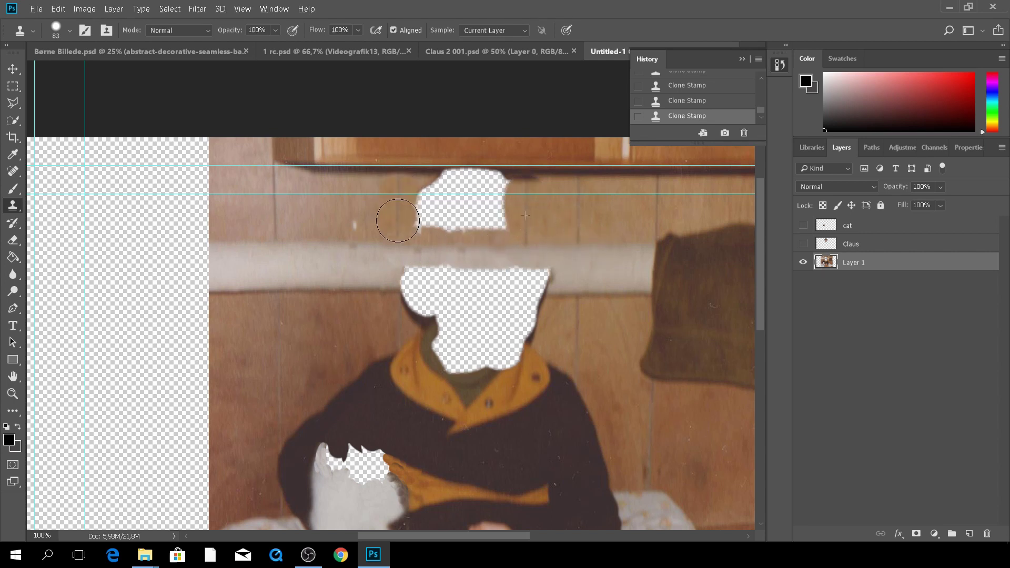
mouse_move(498, 226)
left_mouse_down()
mouse_move(463, 227)
mouse_move(478, 224)
mouse_move(489, 175)
mouse_move(568, 184)
mouse_move(439, 177)
left_mouse_up()
- Resample the wall, set the brush to 28, and patch the small upper hole with wood
left_click(551, 214, "alt")
right_click(594, 199)
type("32")
key("Return")
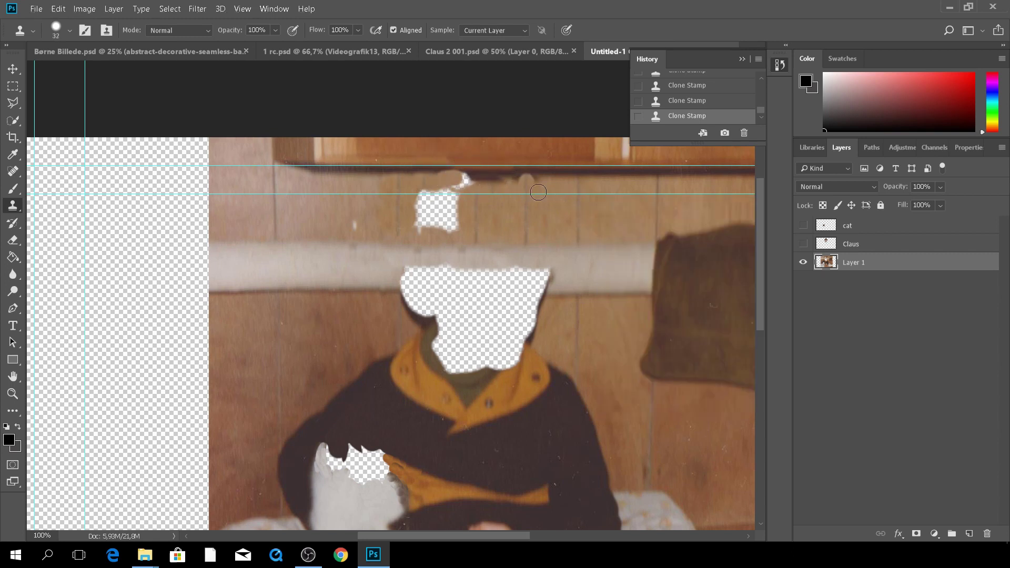
right_click(566, 178)
type("18")
key("Return")
right_click(497, 220)
type("28")
key("Return")
mouse_move(469, 205)
left_mouse_down()
mouse_move(442, 212)
mouse_move(424, 192)
mouse_move(422, 235)
left_mouse_up()
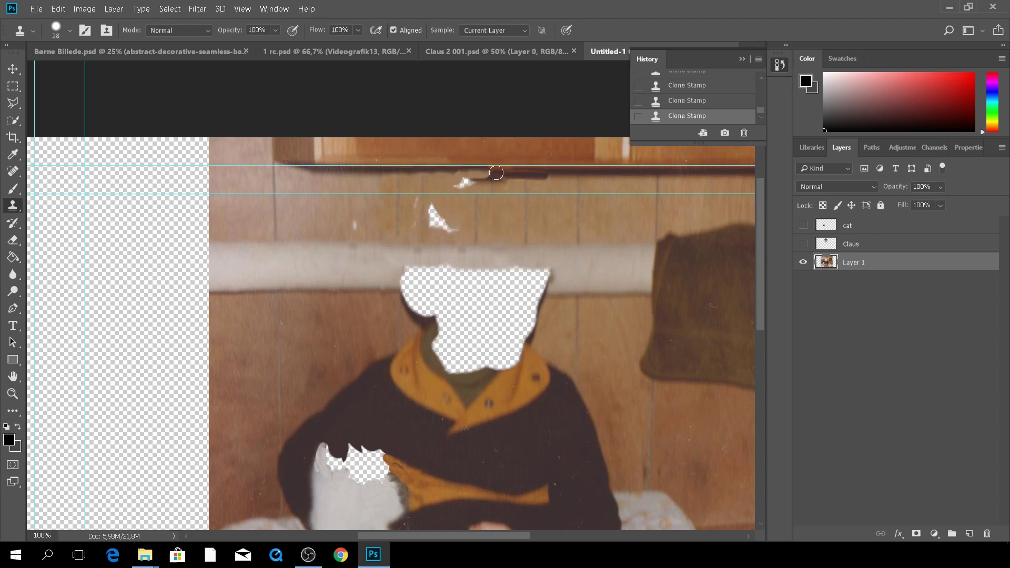
- Extend the dark shelf edge rightward and stamp out the white specks on shelf and wall
left_click_drag(529, 174, 568, 176)
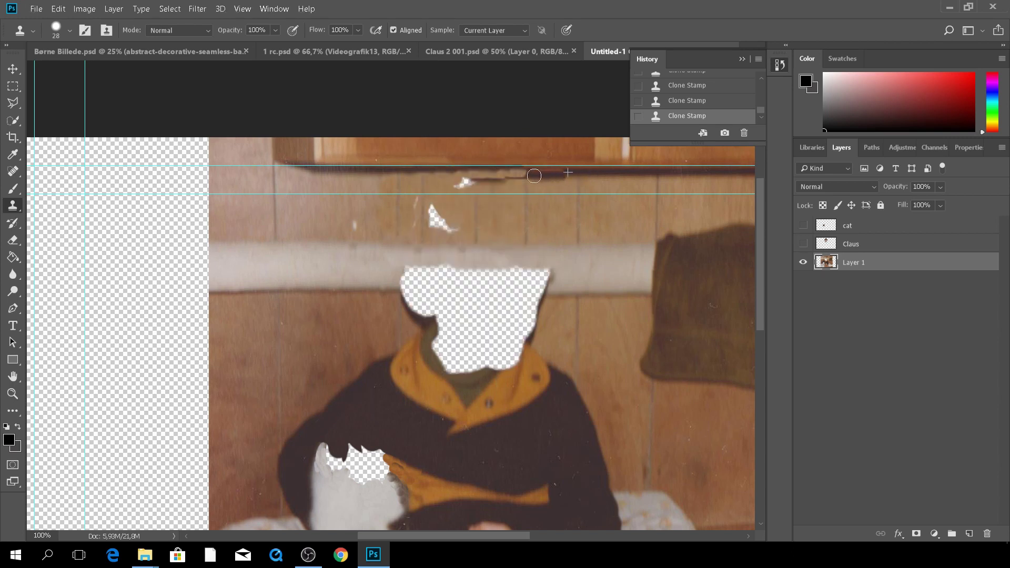
right_click(693, 237)
type("61")
key("Return")
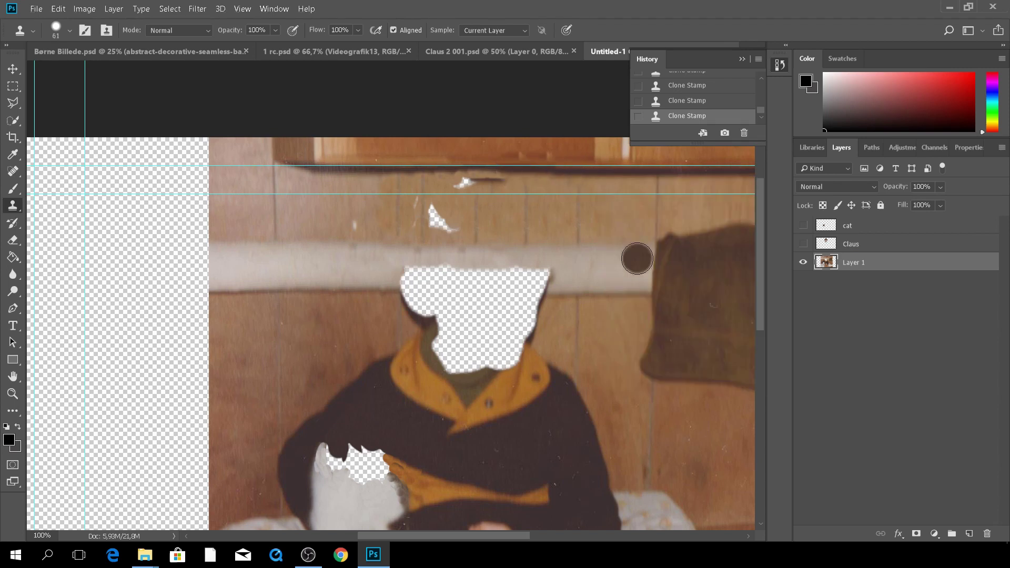
right_click(637, 259)
type("23")
key("Return")
left_click(462, 183)
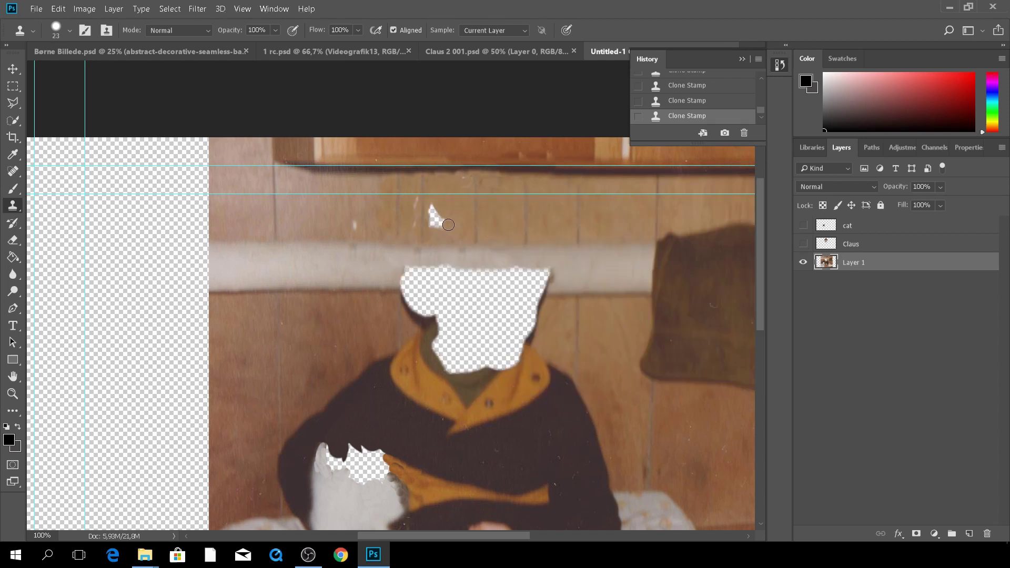
left_click(431, 215)
right_click(404, 271)
type("56")
key("Return")
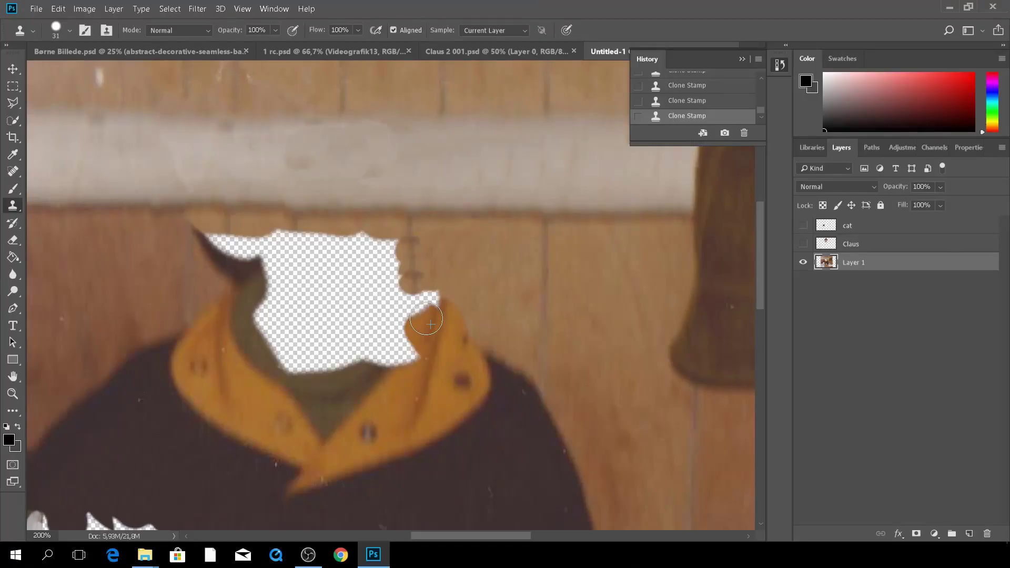
- Paint cloned wood over the hair edge and upper edges of the neck hole
left_click_drag(218, 263, 214, 225)
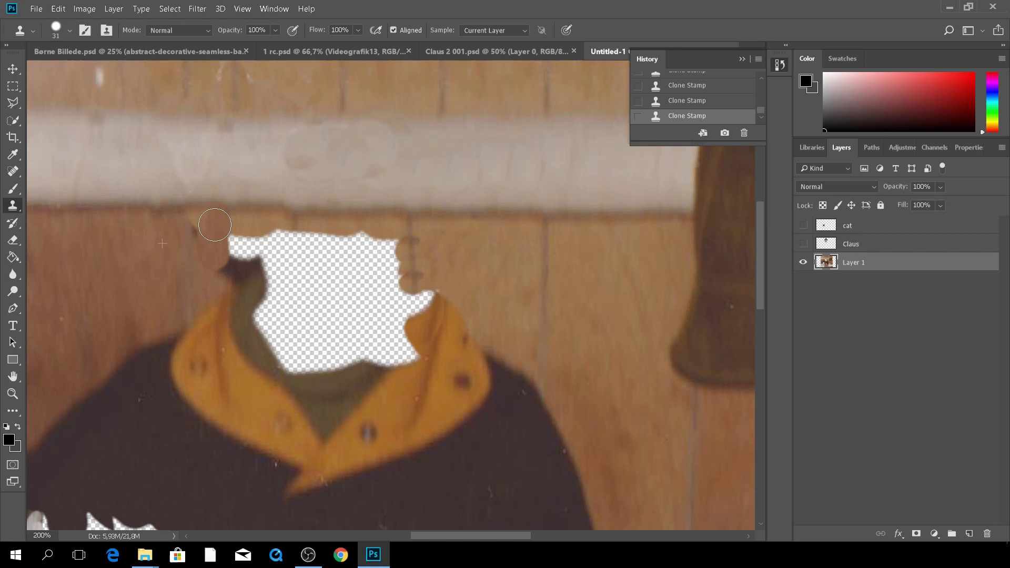
mouse_move(392, 242)
left_mouse_down()
mouse_move(337, 247)
mouse_move(370, 260)
mouse_move(308, 246)
left_mouse_up()
mouse_move(245, 238)
left_mouse_down()
mouse_move(203, 286)
mouse_move(247, 292)
left_mouse_up()
- Widen the green collar into the hole and toggle the Claus layer to check coverage
left_click(804, 244)
left_click(804, 244)
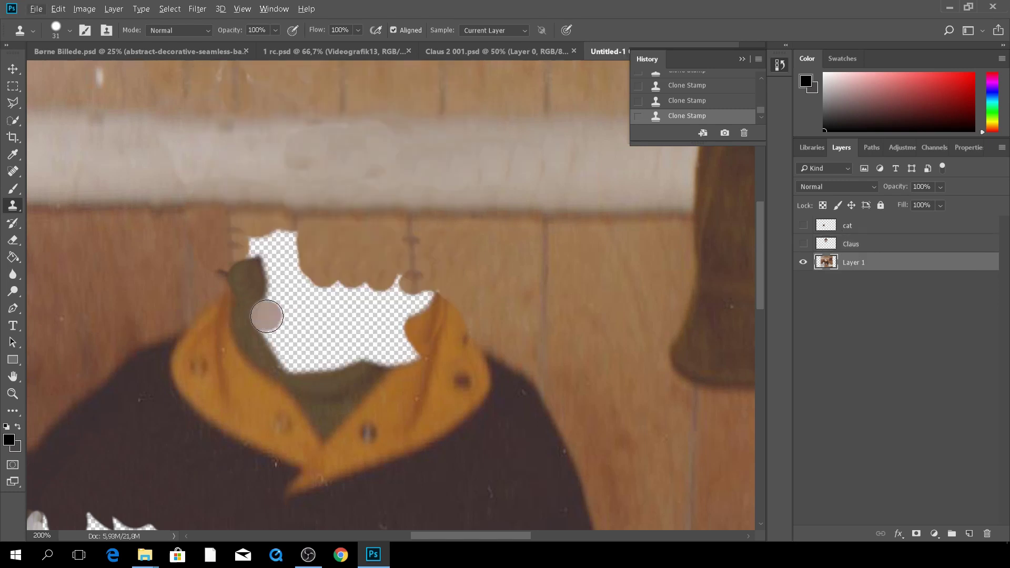
left_click(803, 243)
left_click(804, 244)
left_click(804, 243)
left_click(804, 244)
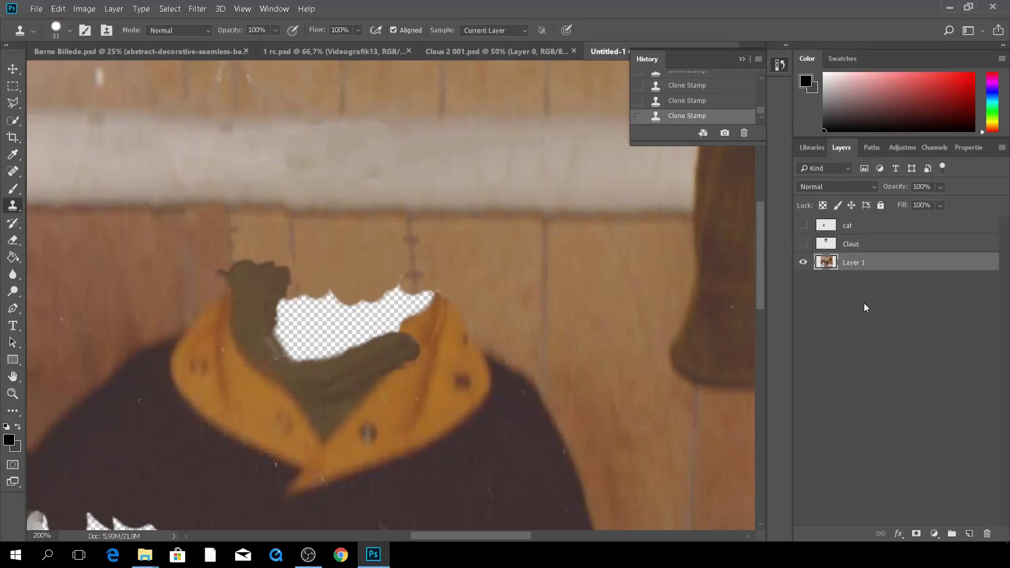
- Toggle the Claus face layer to verify coverage, zoom out to 66.67%, and open the File menu
left_click(803, 245)
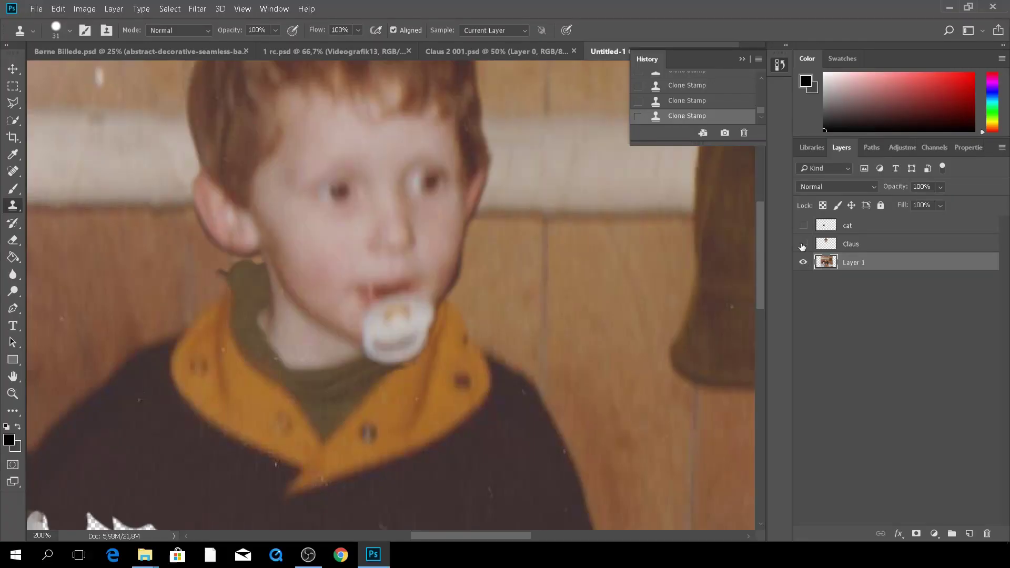
left_click(803, 245)
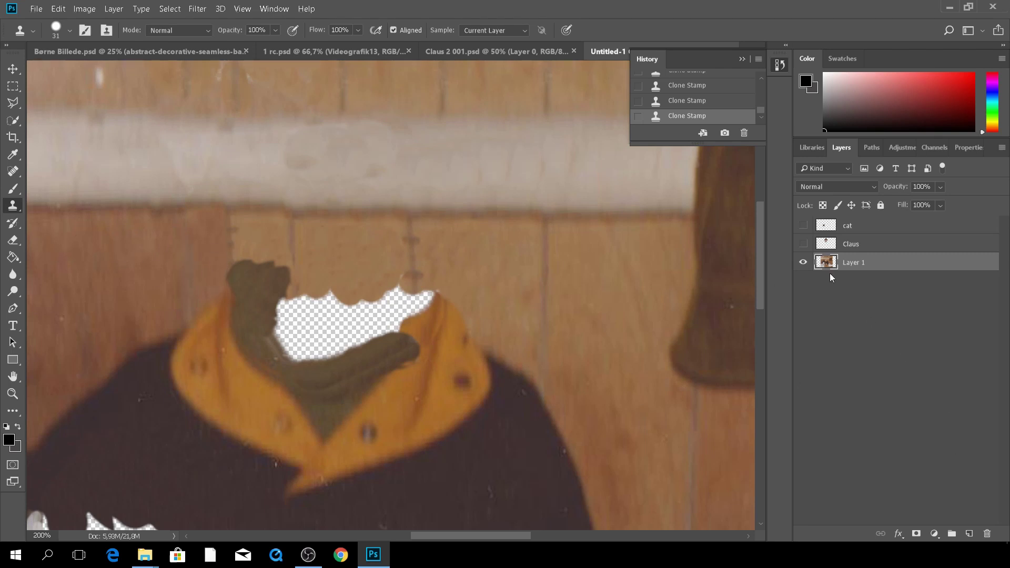
left_click(803, 244)
left_click(803, 244)
left_click(803, 244)
key("ctrl+minus")
key("ctrl+minus")
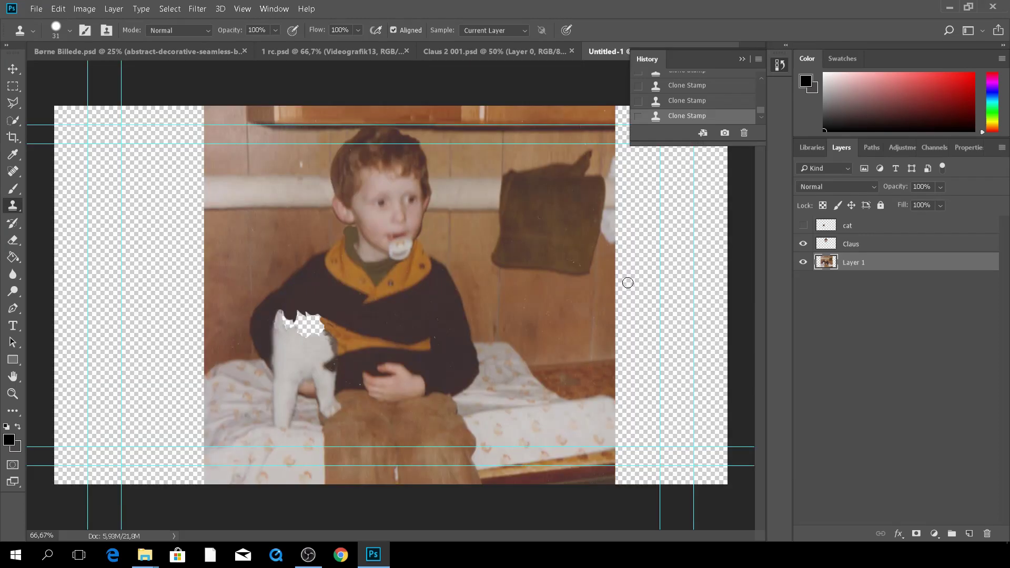
left_click(803, 245)
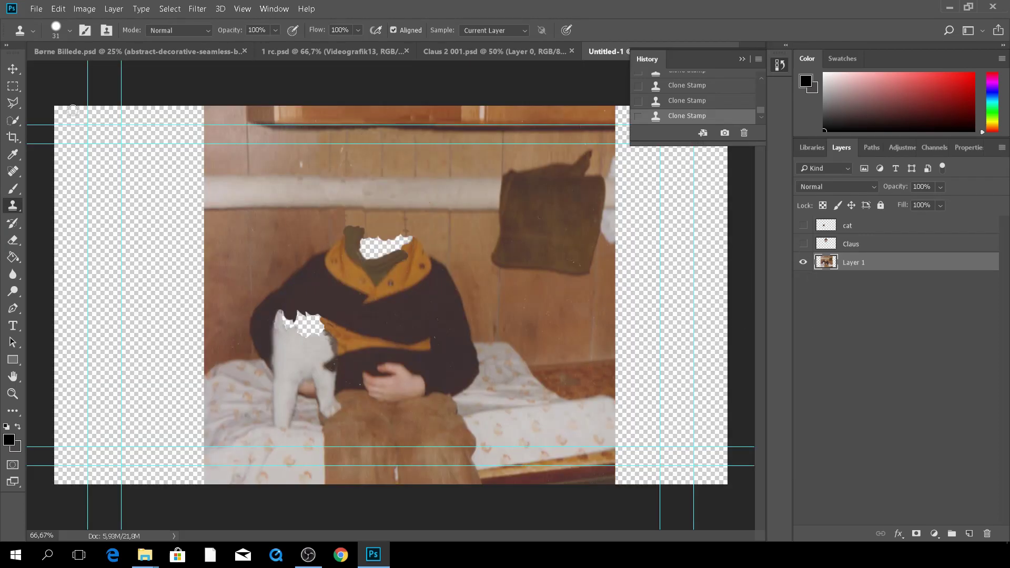
left_click(37, 8)
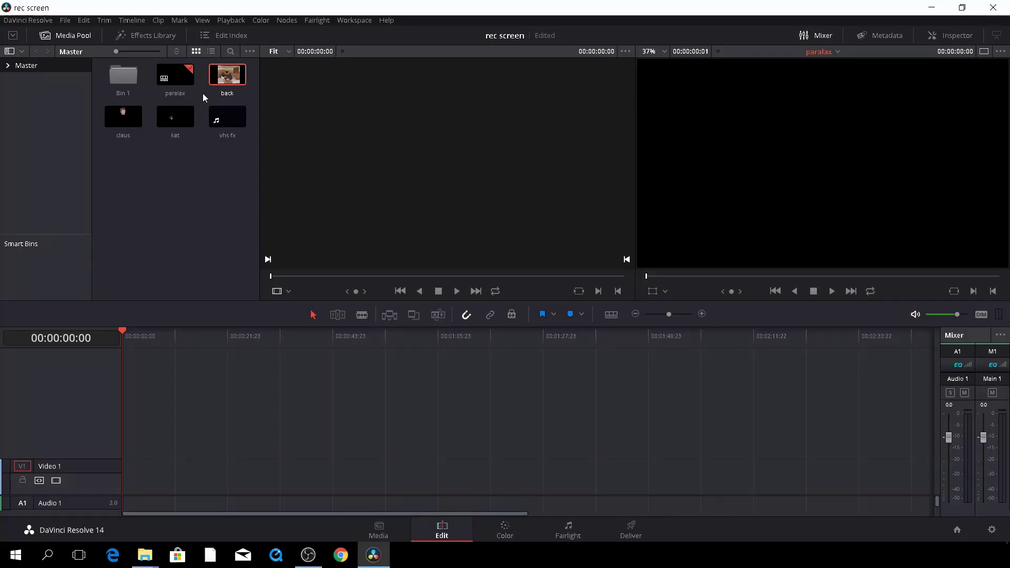
- Put back on Video 1, add Video 2 and Video 3 tracks, and drop kat on Video 2 at the start
double_click(230, 90)
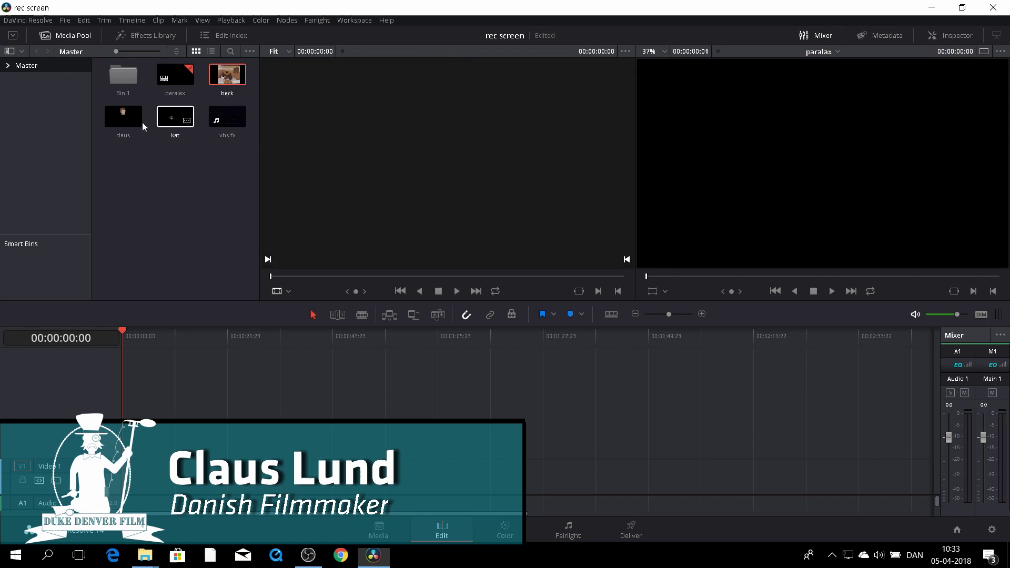
left_click_drag(220, 80, 150, 494)
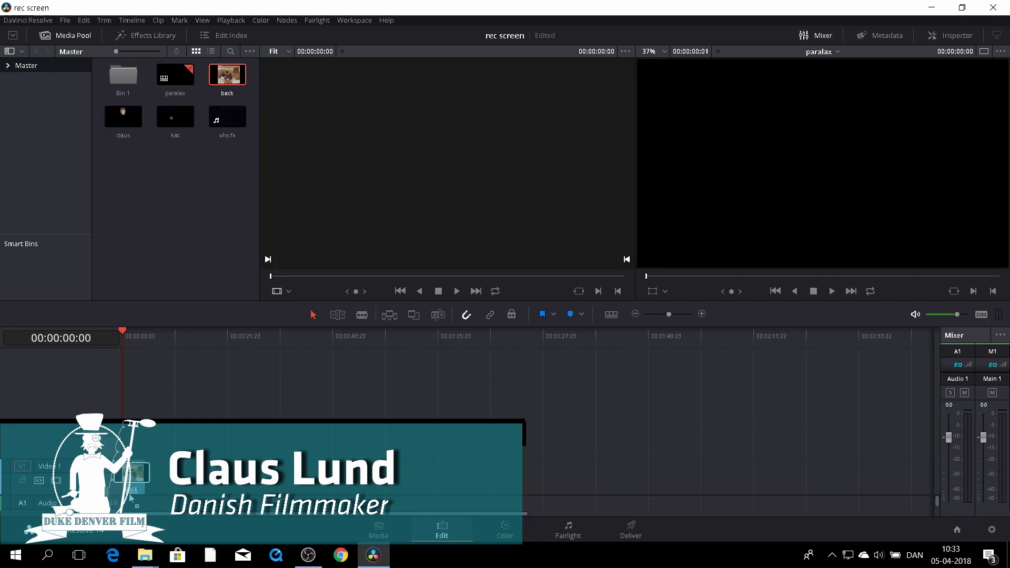
right_click(114, 468)
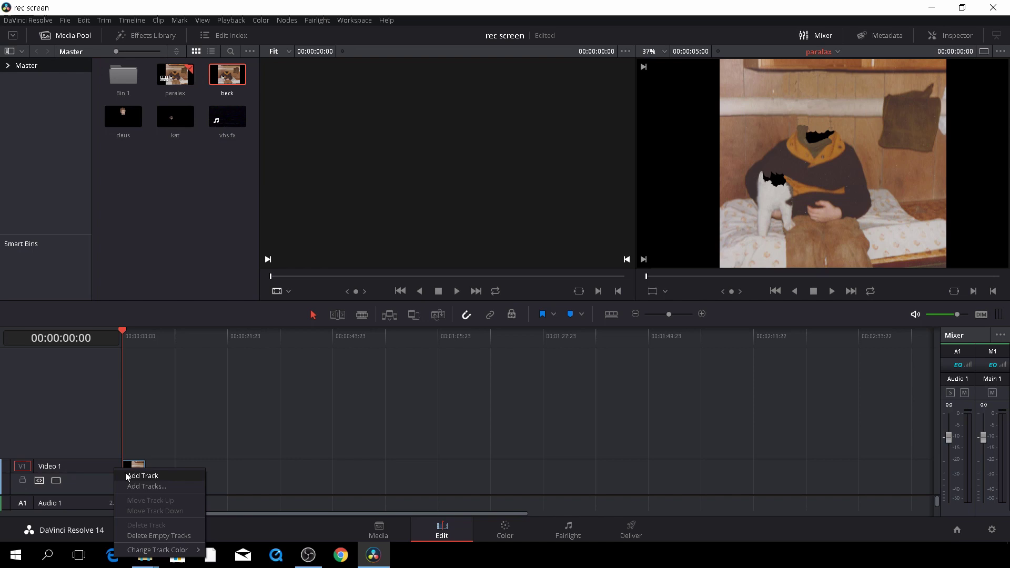
left_click(161, 476)
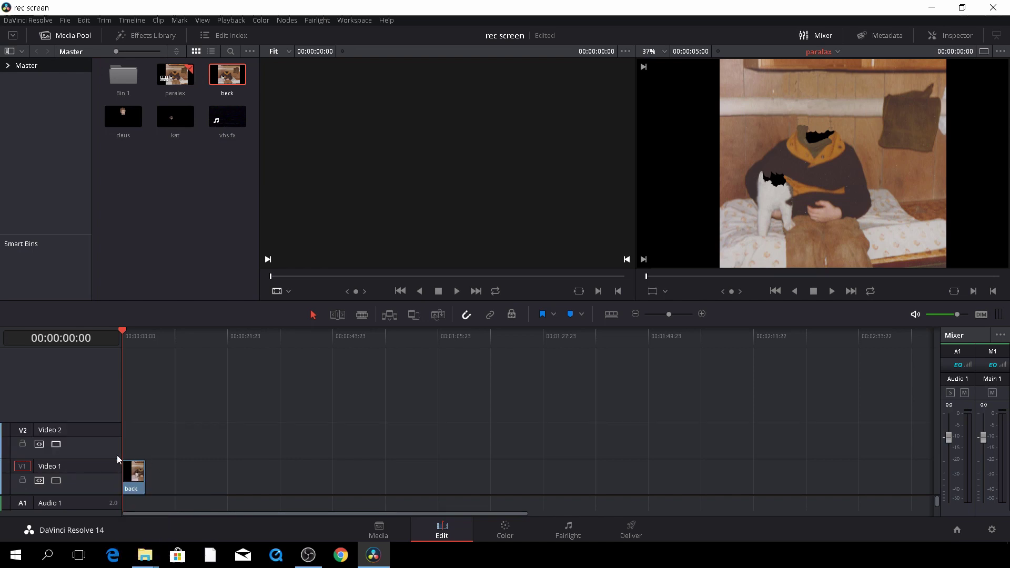
right_click(102, 431)
left_click(123, 441)
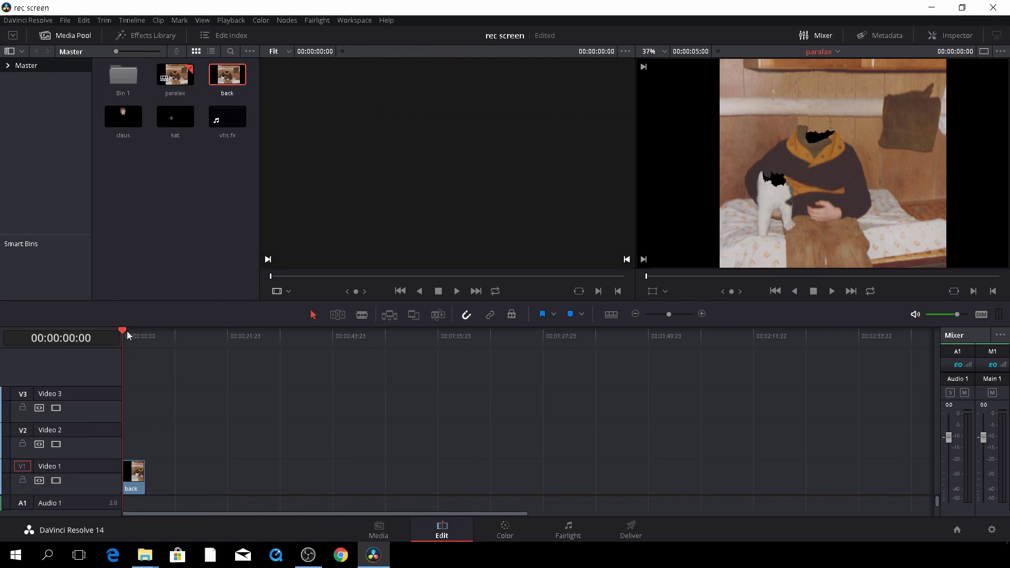
left_click_drag(128, 330, 120, 332)
left_click_drag(171, 129, 131, 439)
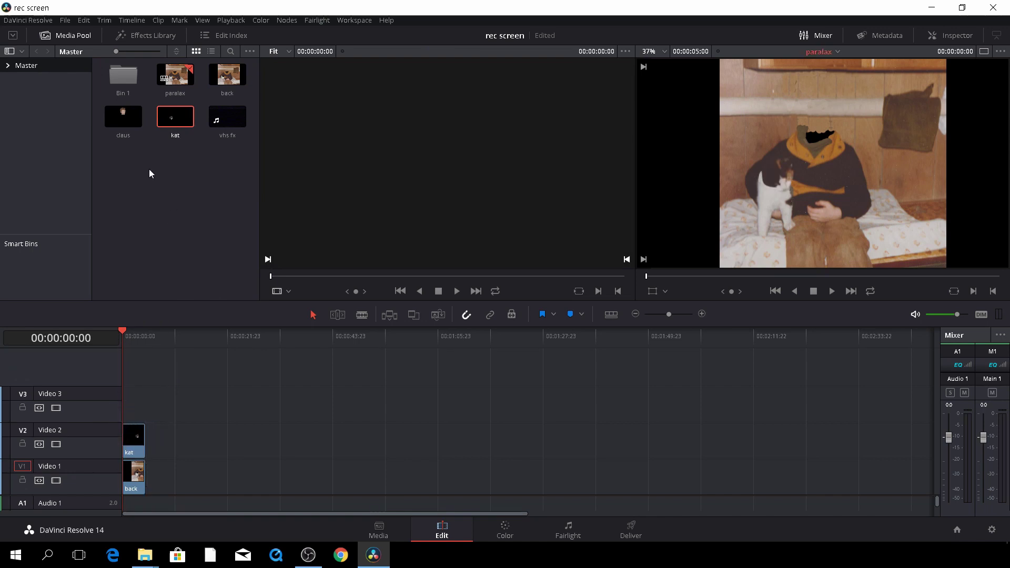
- Drop the claus clip onto Video 3 at the start and show kat's settings in the Inspector
left_click_drag(123, 117, 122, 422)
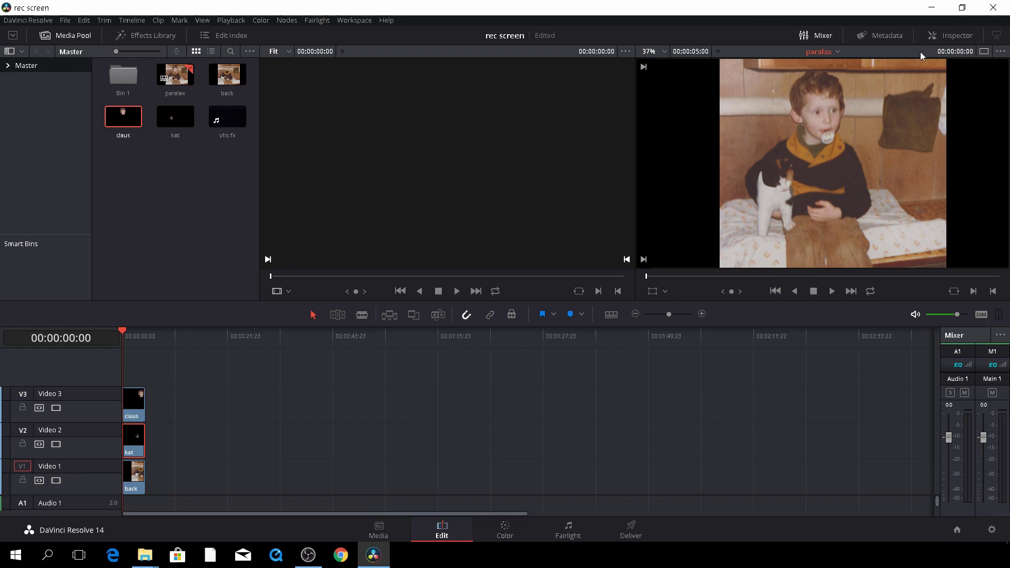
left_click(960, 36)
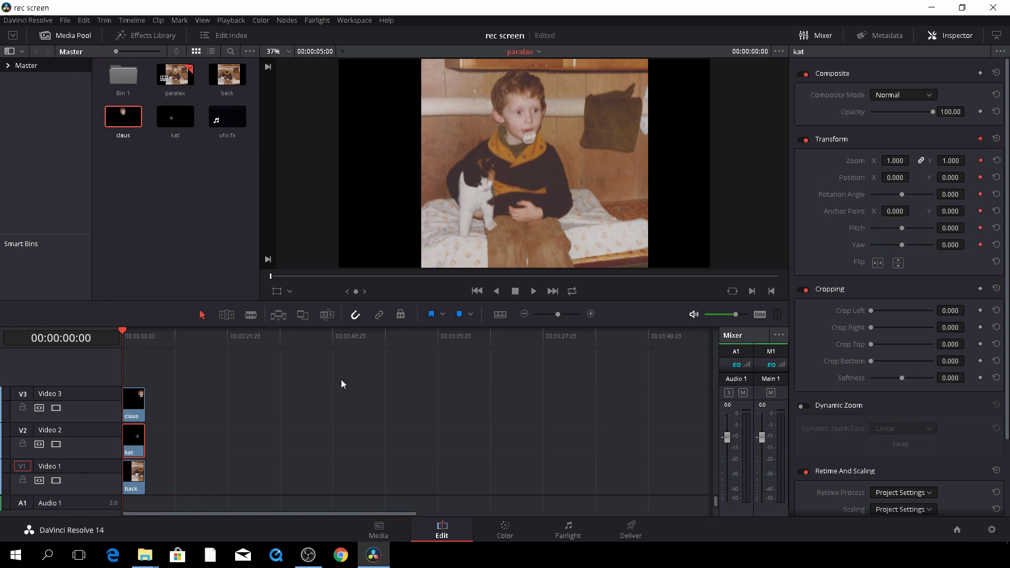
- At 5 seconds set kat's Rotation Angle to 6.5 and Position Y to -11, then preview from the start
left_click_drag(122, 333, 139, 336)
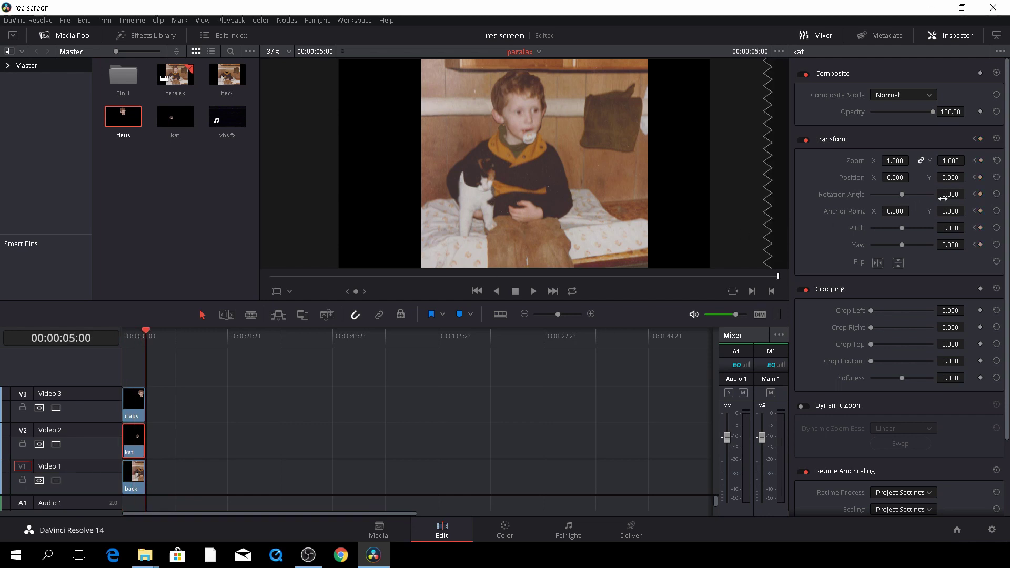
left_click_drag(951, 194, 967, 194)
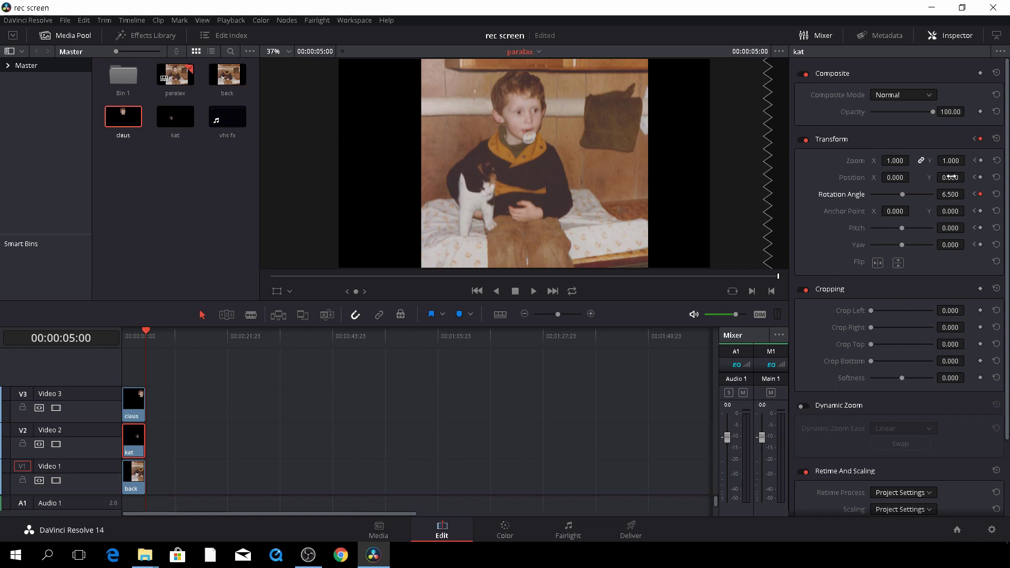
left_click_drag(950, 178, 961, 180)
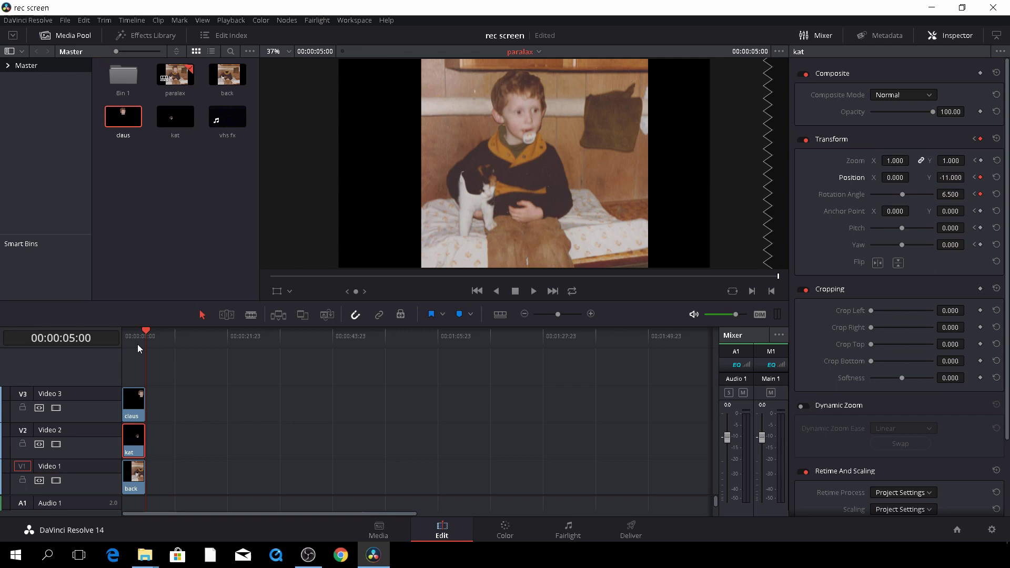
left_click_drag(147, 335, 123, 333)
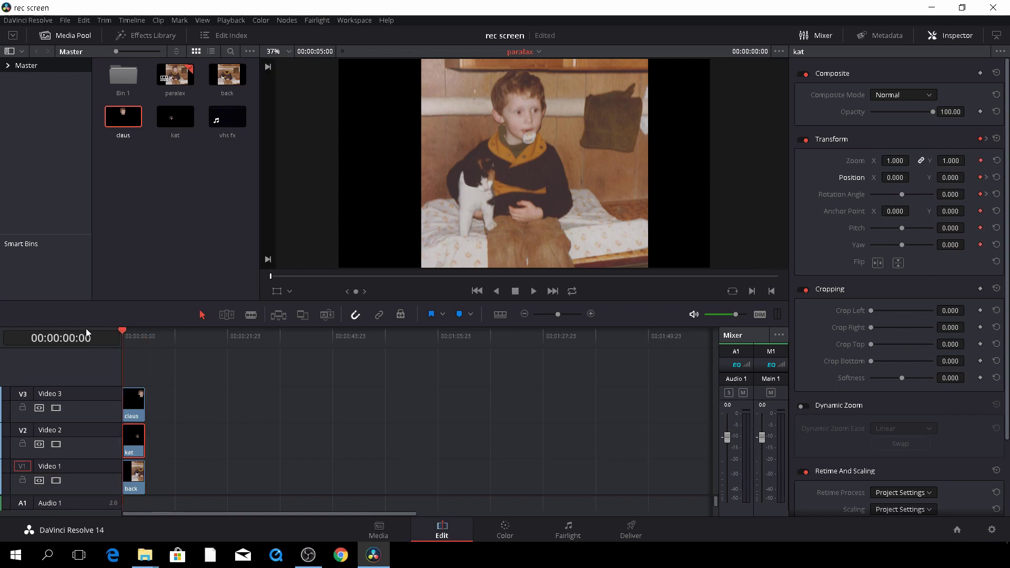
key("space")
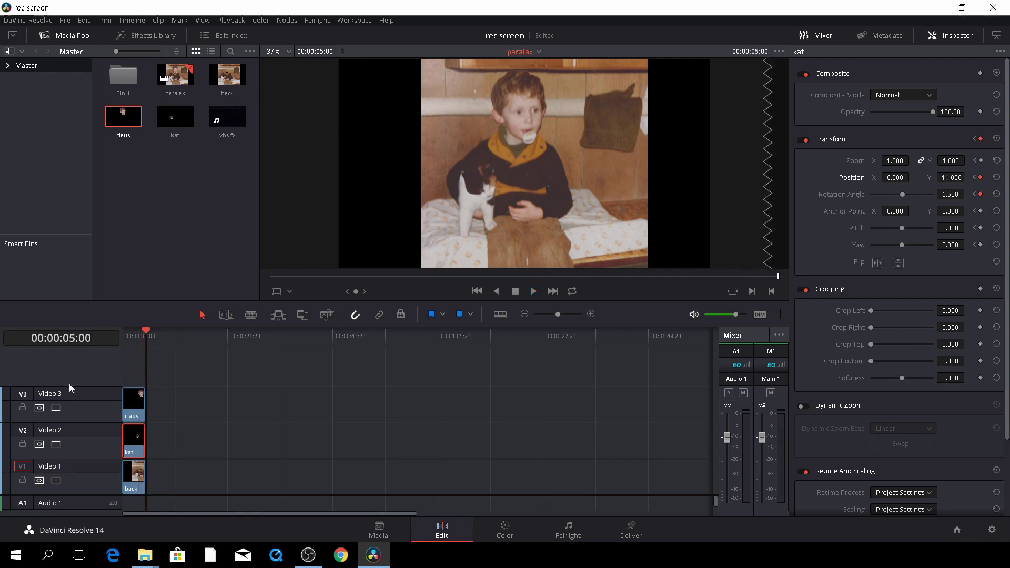
left_click_drag(148, 330, 116, 330)
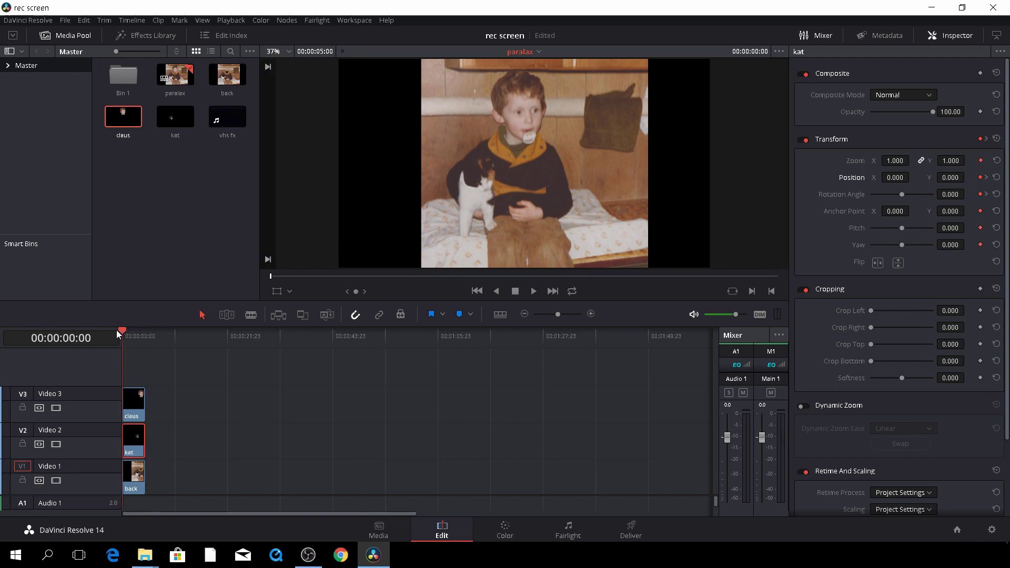
- Keyframe claus's transform at 0 s, set Rotation Angle -4 at 5 s, and preview
left_click(136, 410)
left_click(980, 139)
left_click_drag(121, 330, 146, 334)
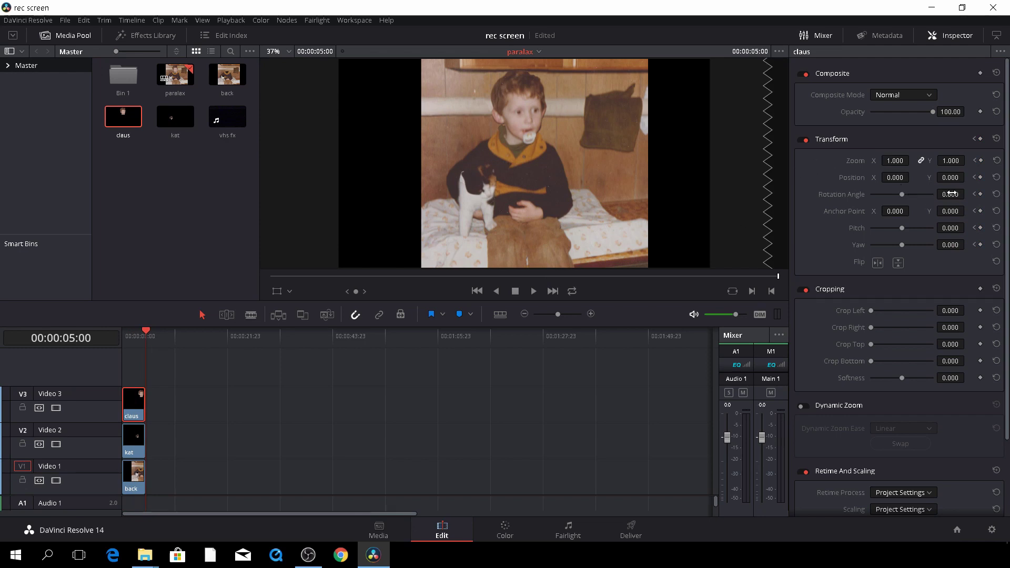
left_click_drag(952, 194, 967, 194)
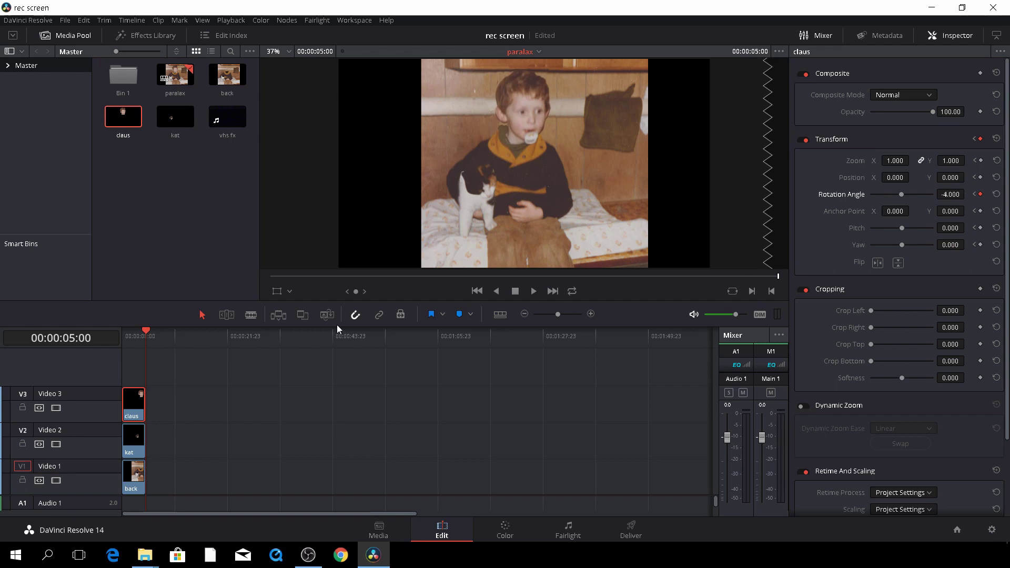
left_click_drag(144, 330, 123, 332)
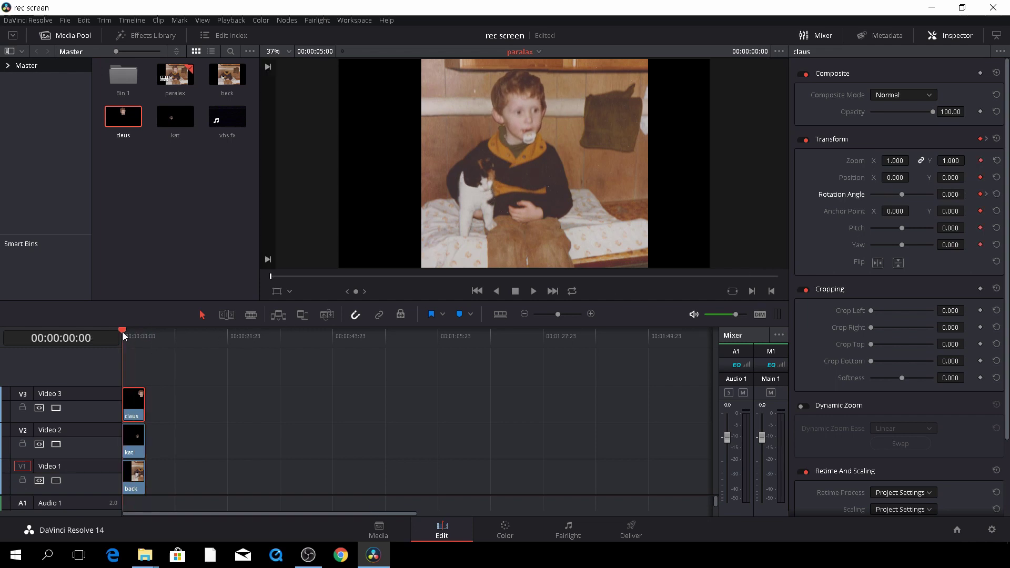
key("space")
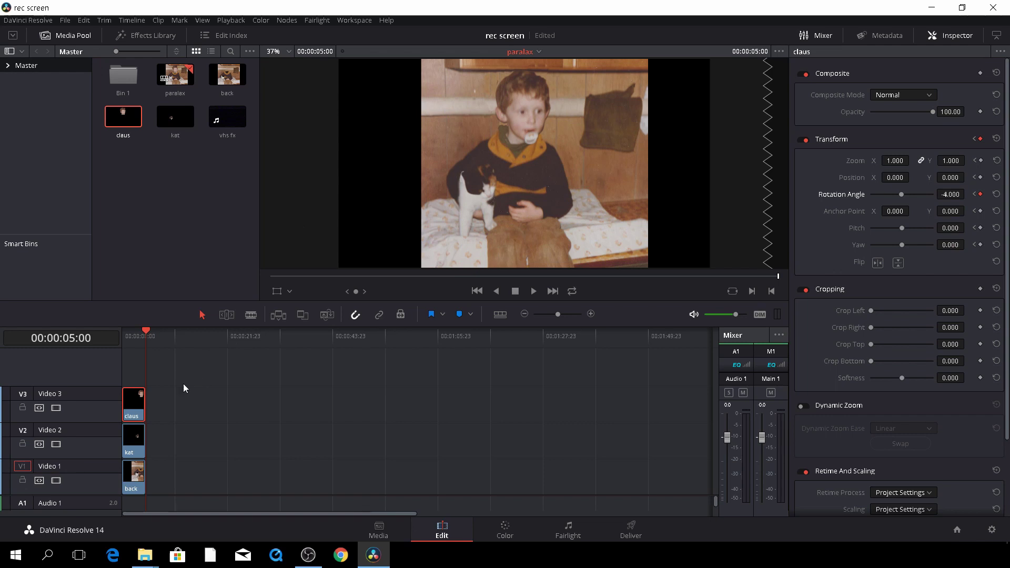
- Nest the selected claus, kat and back clips into a compound clip named 'paralax'
left_click_drag(185, 364, 125, 488)
right_click(137, 414)
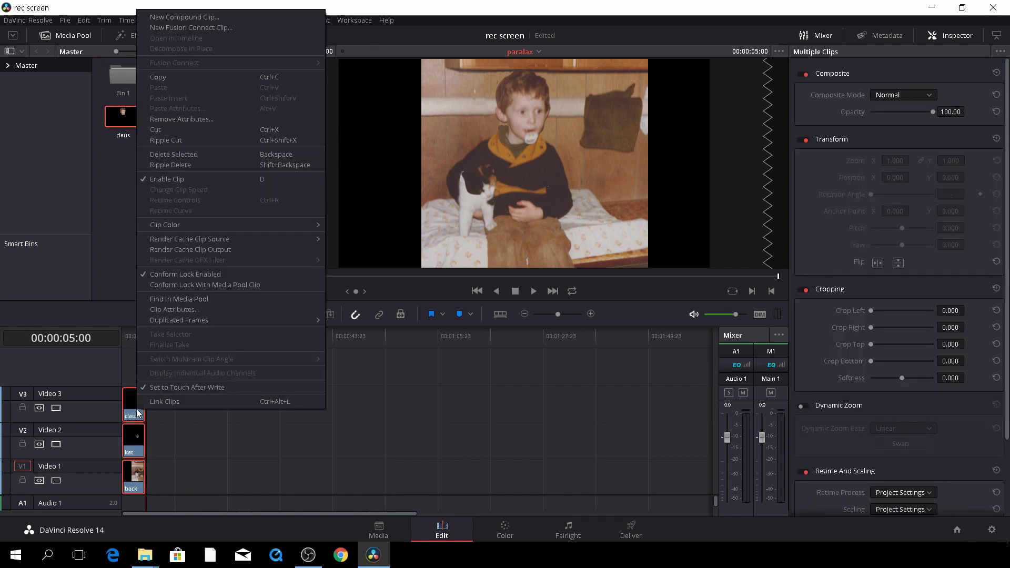
left_click(220, 17)
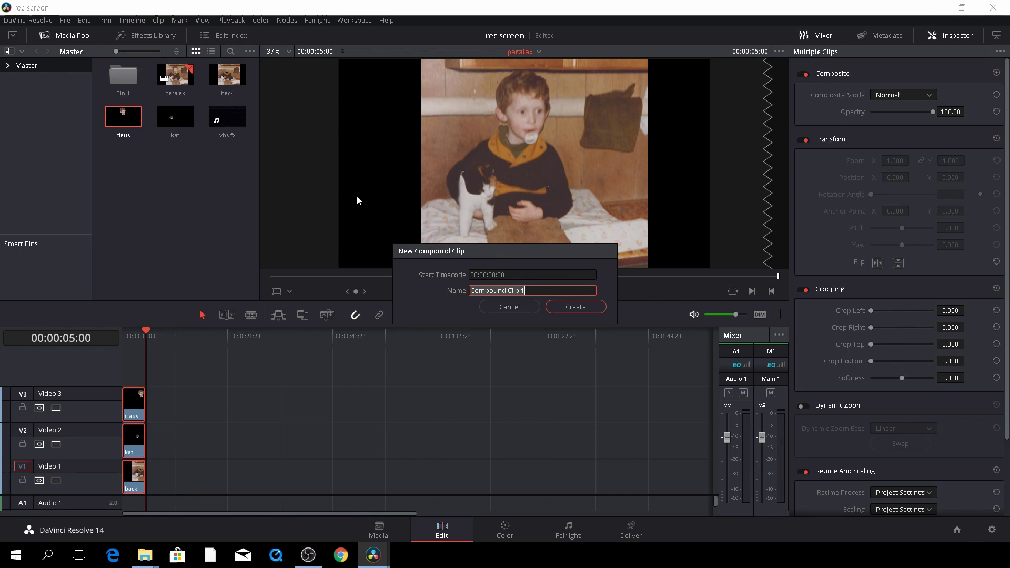
key("BackSpace")
type("paralax")
left_click(600, 309)
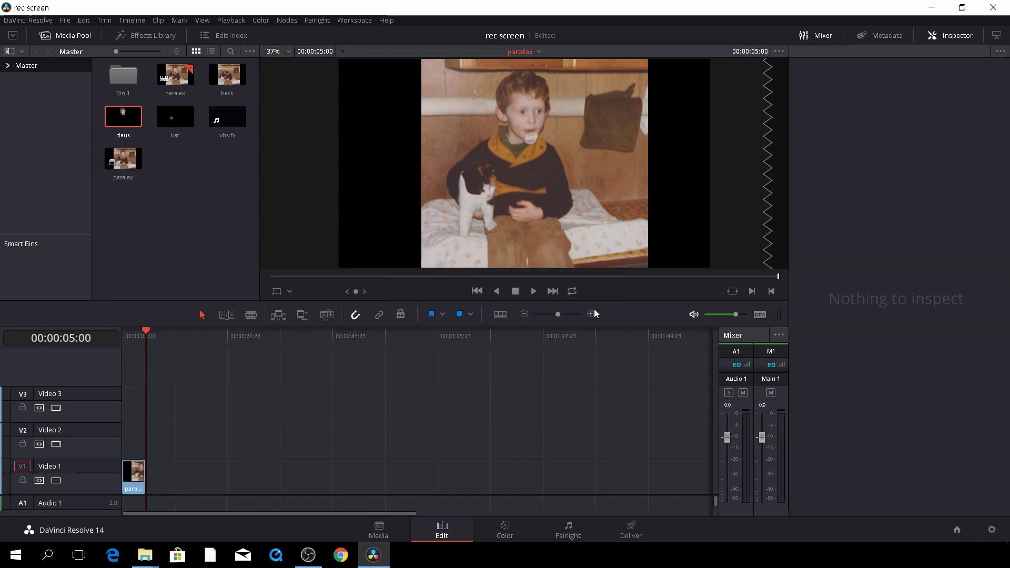
- Play the paralax compound clip from the start, then select it for editing
left_click_drag(144, 329, 124, 329)
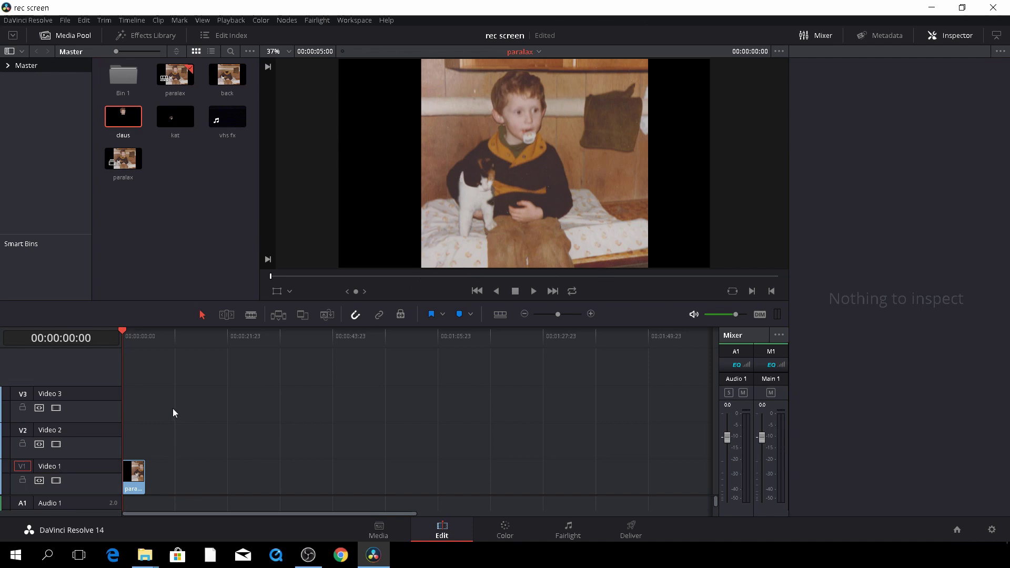
key("space")
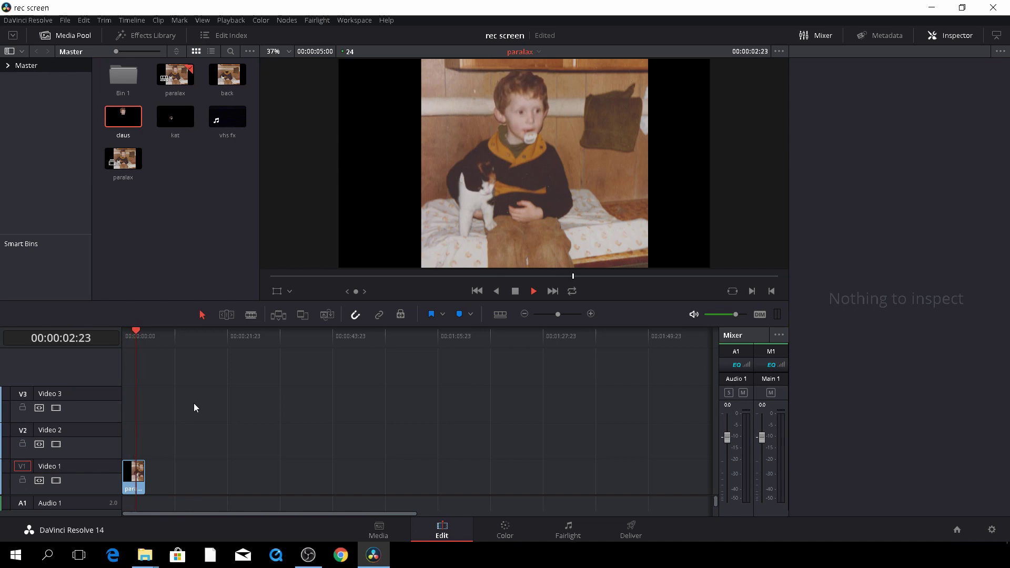
key("space")
left_click_drag(139, 334, 126, 353)
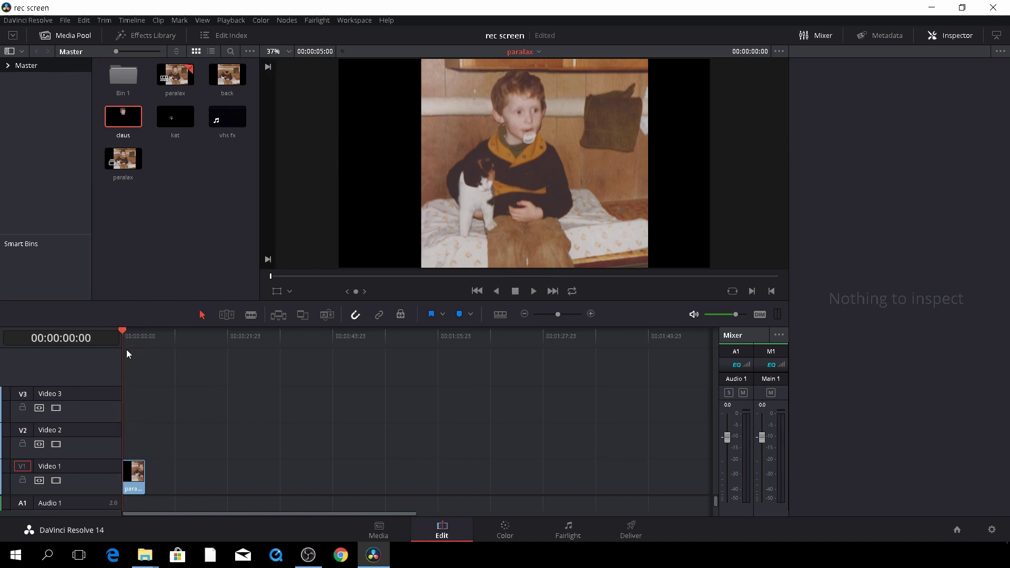
left_click(134, 477)
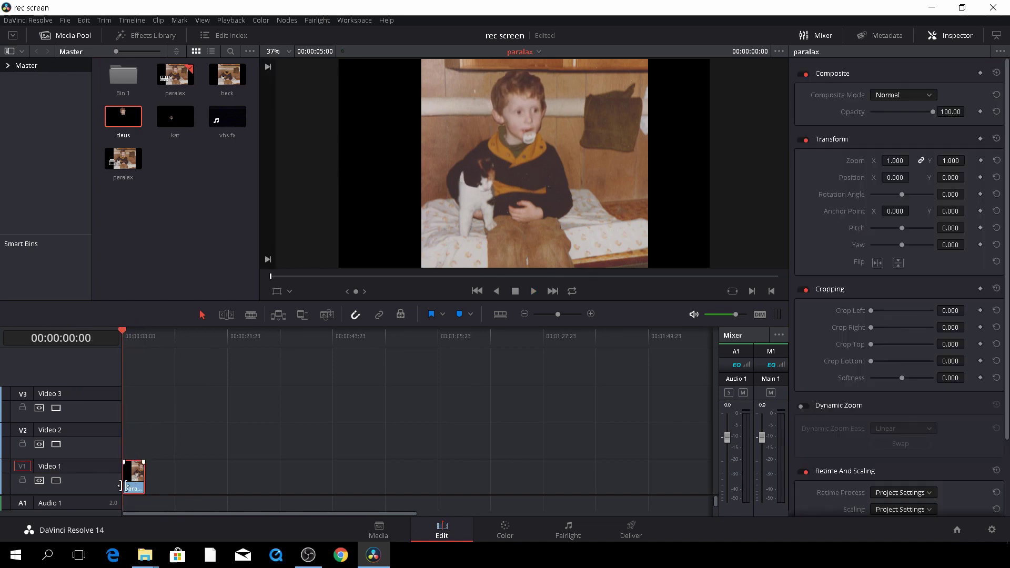
- Keyframe Zoom 1.0 to 1.18 and Position Y 18 to -49 between 0 and 5 seconds, then preview
left_click(981, 160)
left_click_drag(120, 332, 146, 341)
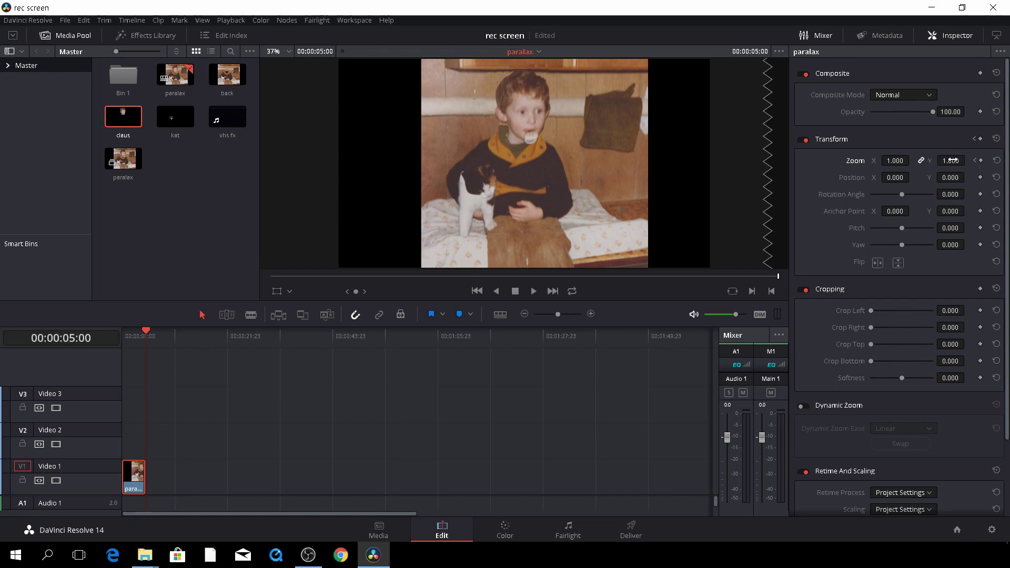
mouse_move(952, 161)
left_mouse_down()
mouse_move(979, 160)
mouse_move(961, 163)
left_mouse_up()
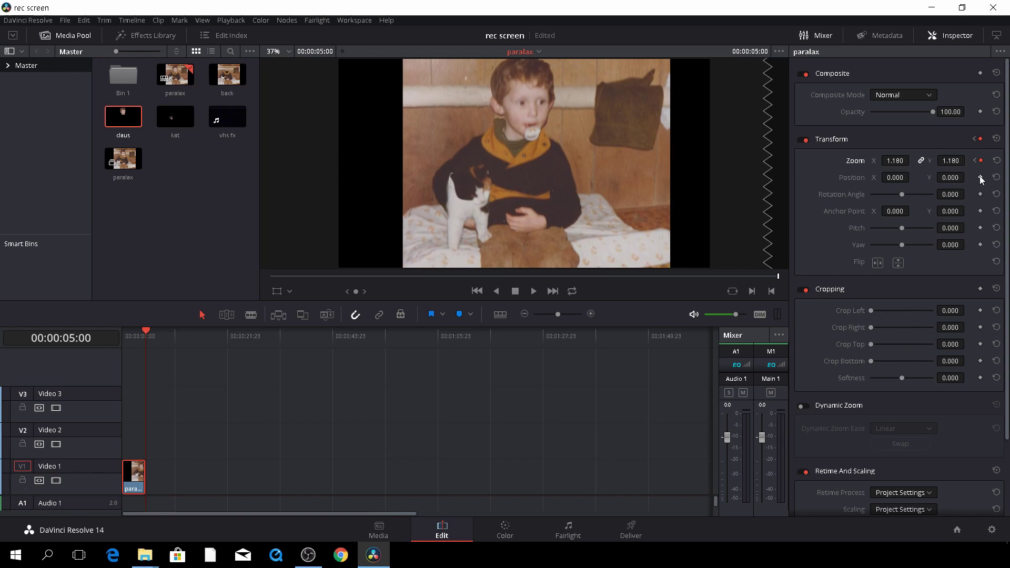
left_click(980, 177)
left_click_drag(950, 177, 977, 177)
left_click_drag(147, 333, 115, 334)
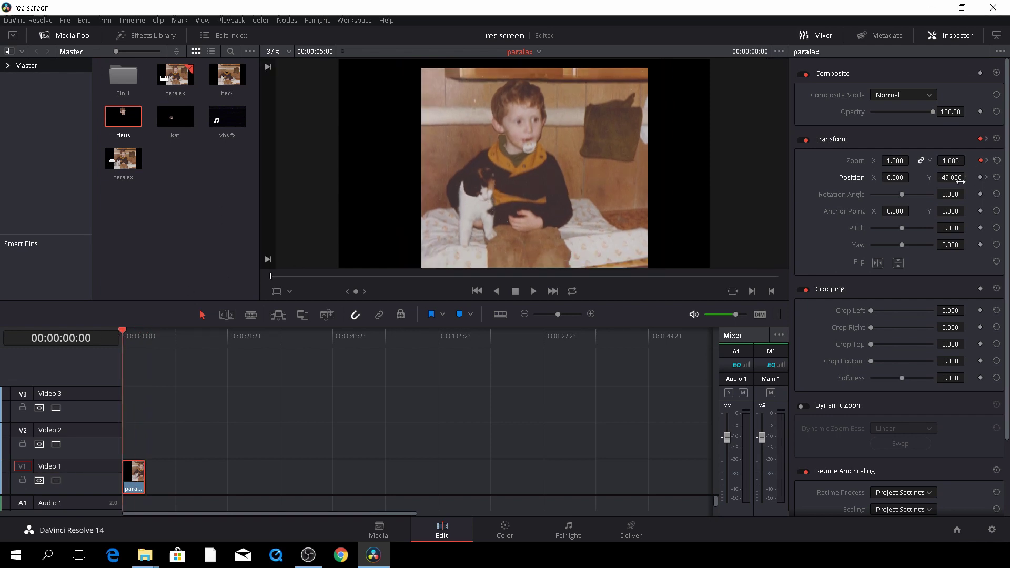
left_click_drag(954, 179, 968, 177)
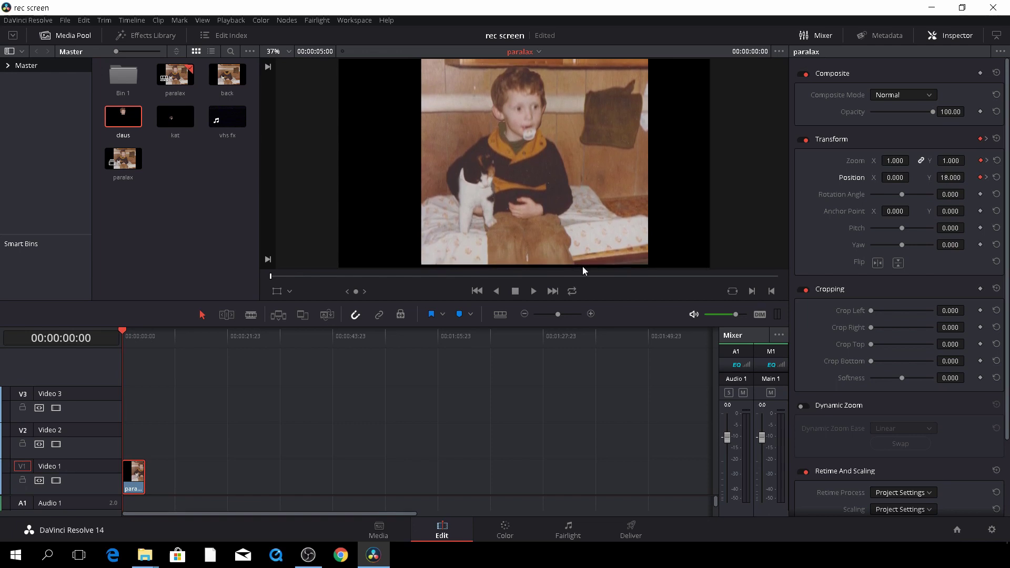
key("space")
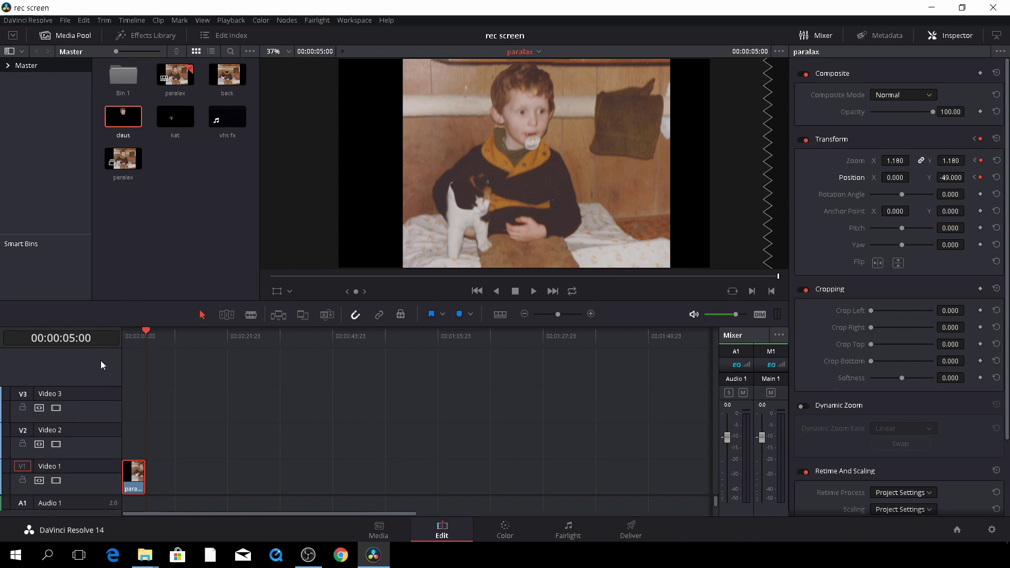
left_click_drag(145, 333, 119, 335)
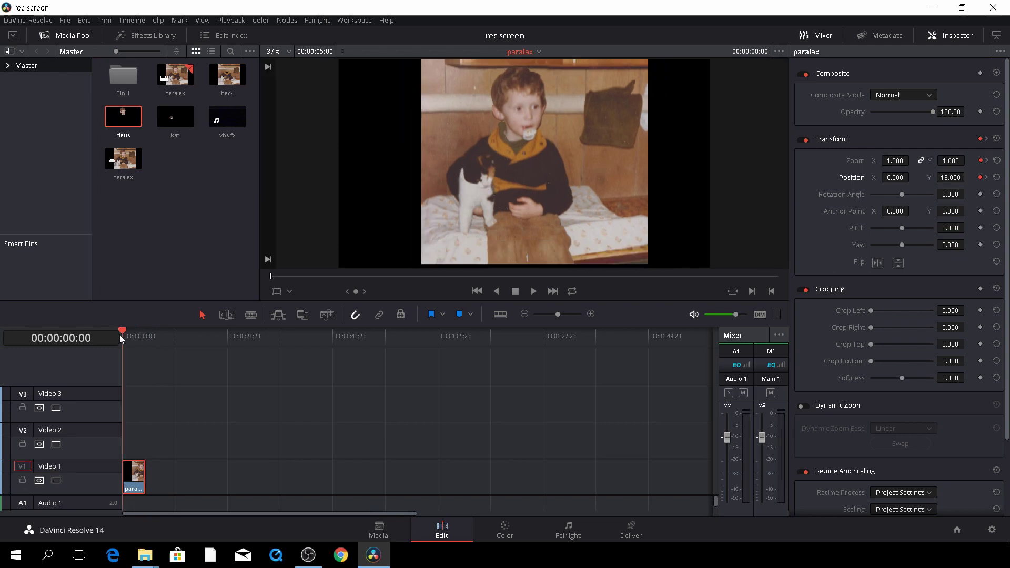
- Preview the vhs fx footage, put it on V2 above paralax, and trim it to five seconds
left_click(227, 117)
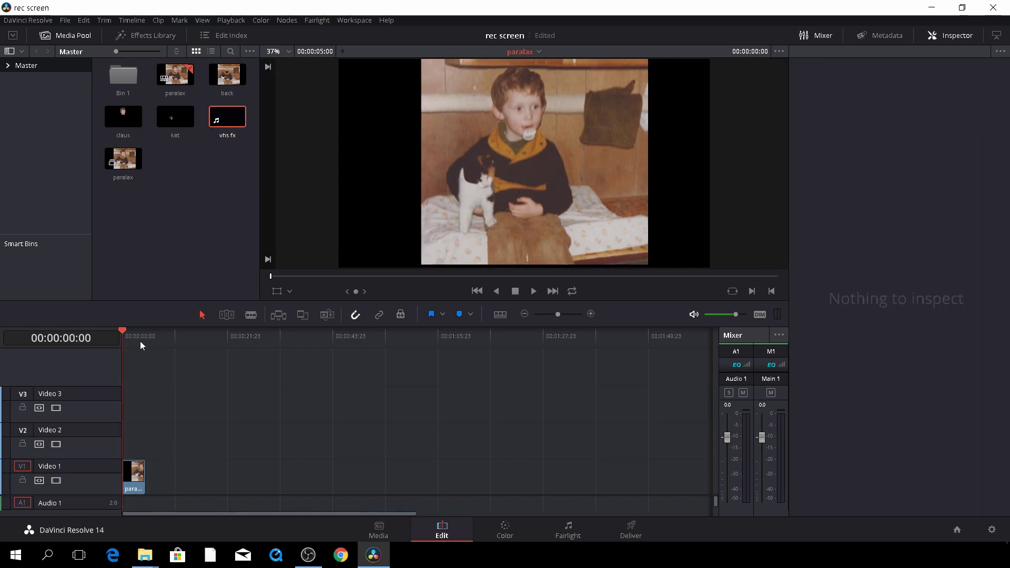
double_click(232, 122)
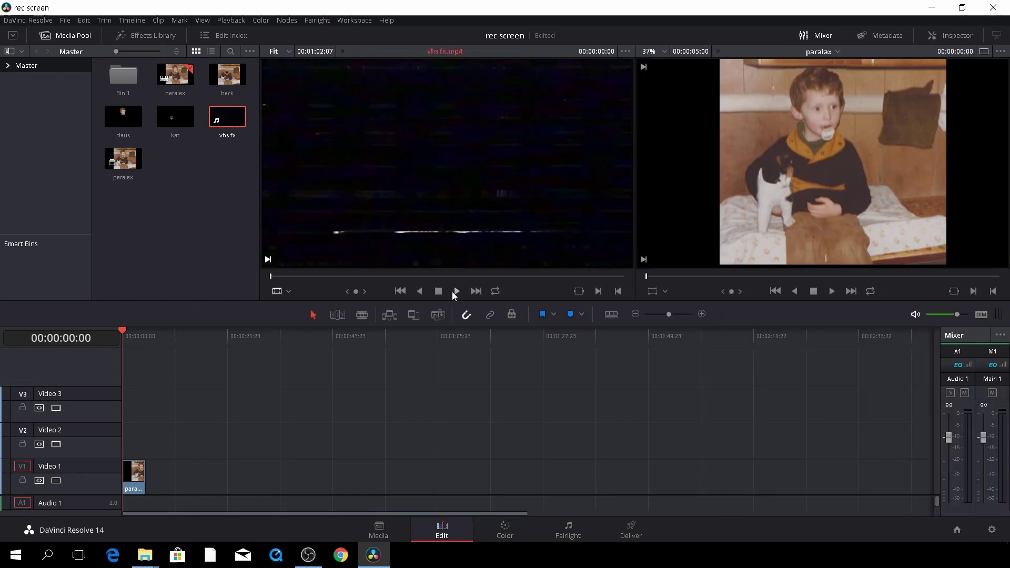
left_click(456, 291)
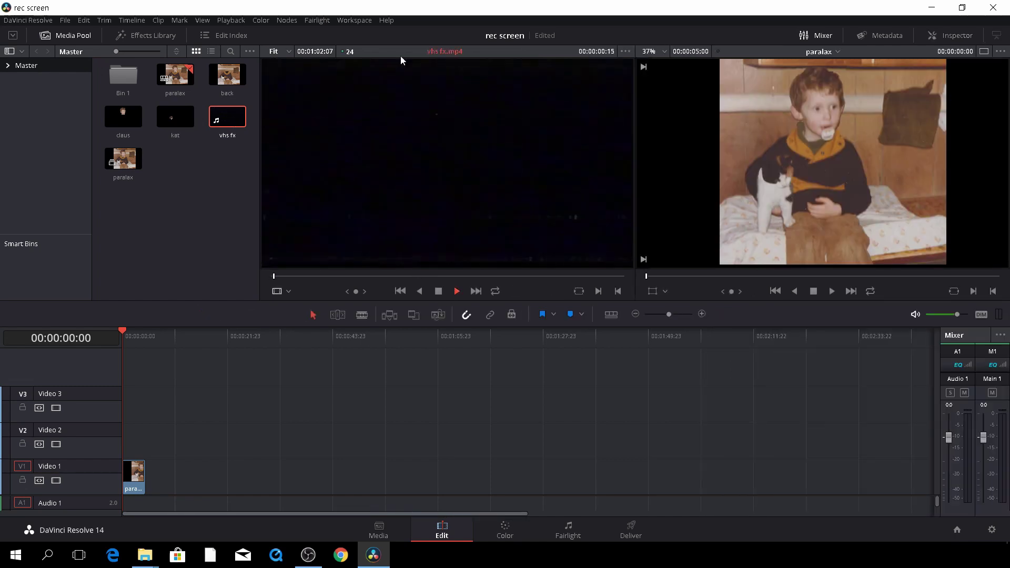
left_click(441, 292)
left_click_drag(436, 259, 118, 438)
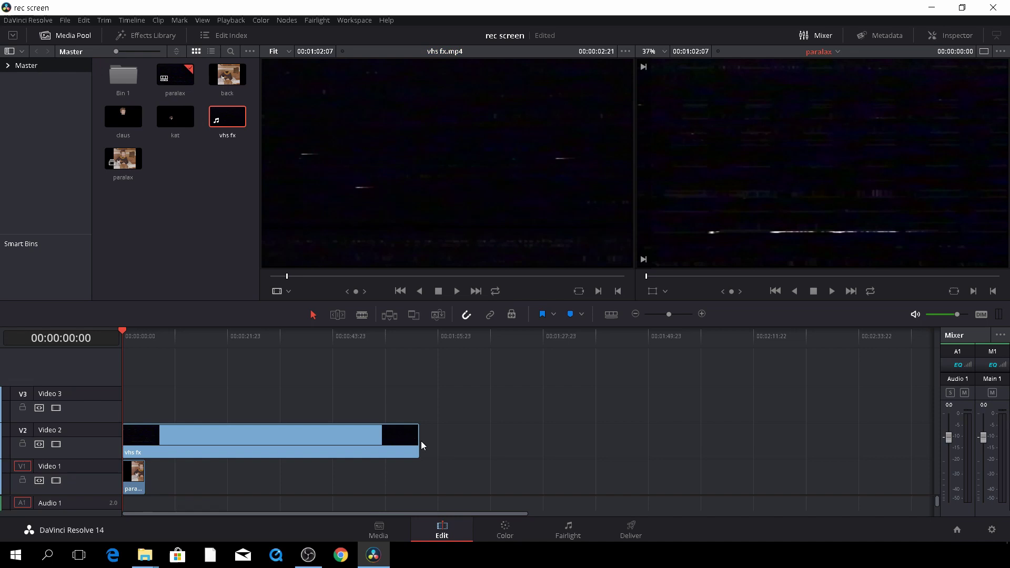
left_click_drag(418, 445, 148, 453)
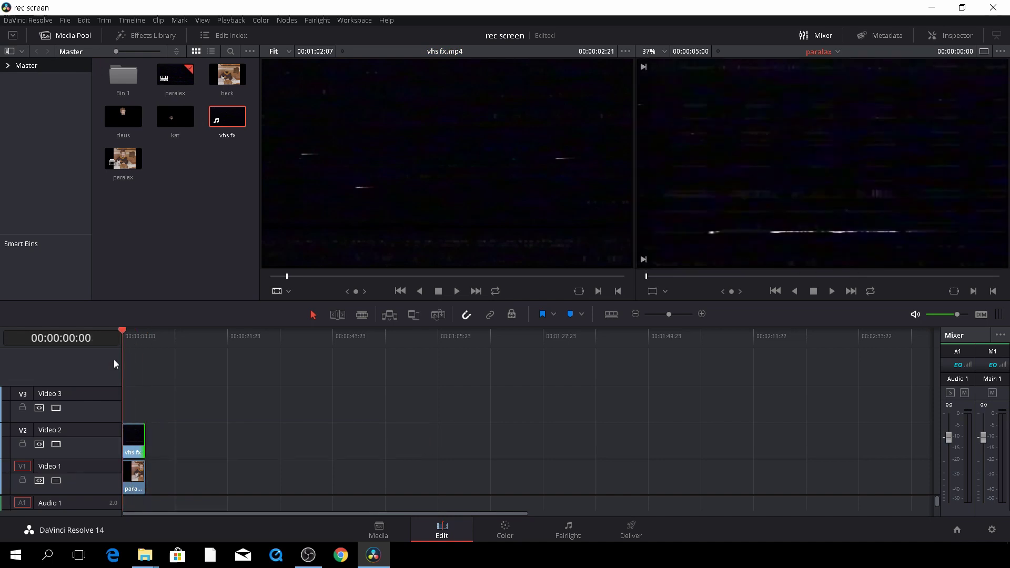
- Show the vhs fx clip's Inspector settings and browse the Composite Mode list of blend modes
left_click(130, 443)
left_click(948, 40)
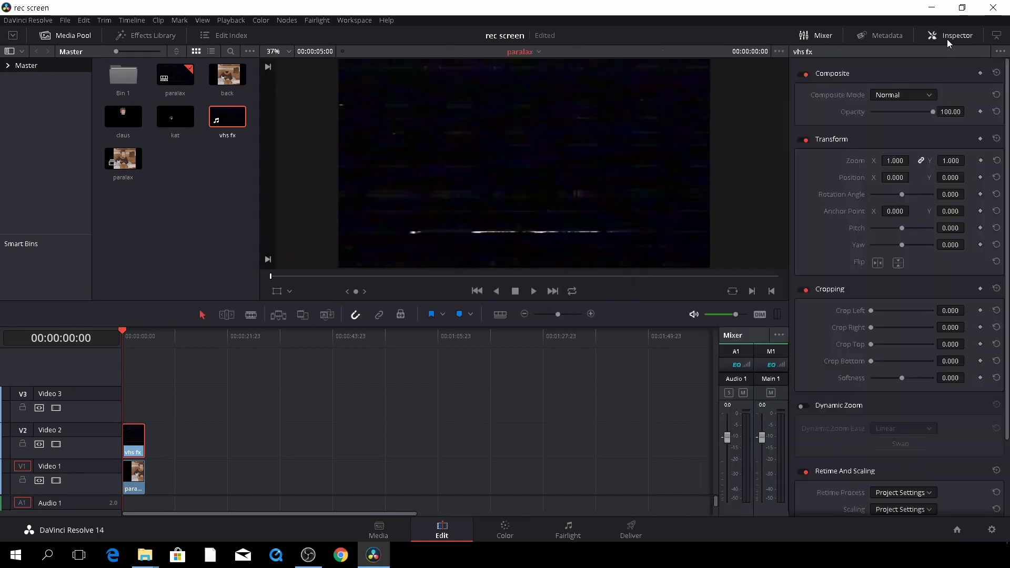
left_click(929, 94)
scroll(892, 143, "down", 6)
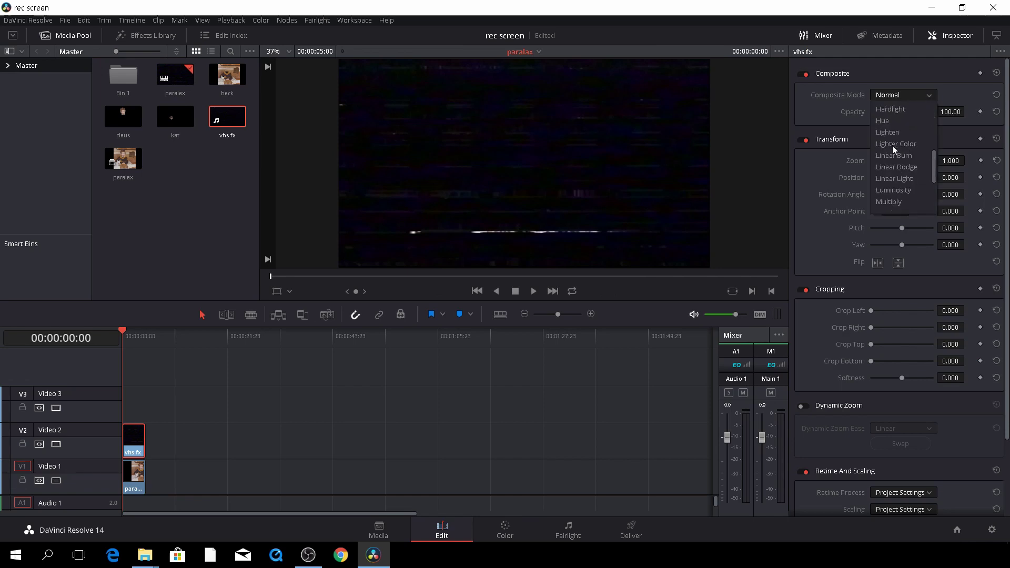